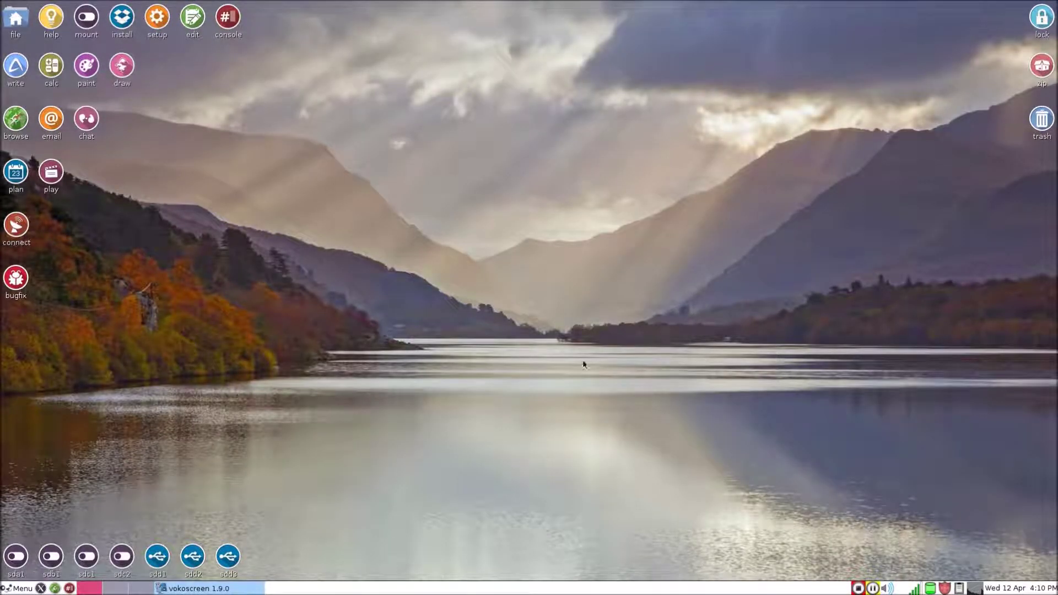
Open the Htop system process viewer, check the memory usage, and minimize its window.
{"action": "left_click", "coordinate": [3, 587]}
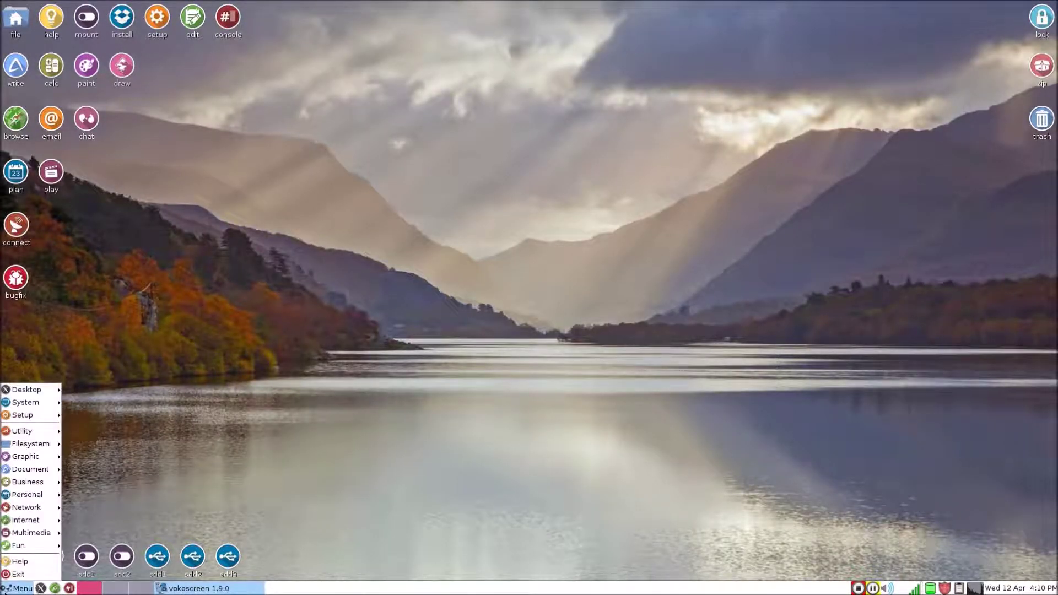
{"action": "mouse_move", "coordinate": [22, 392]}
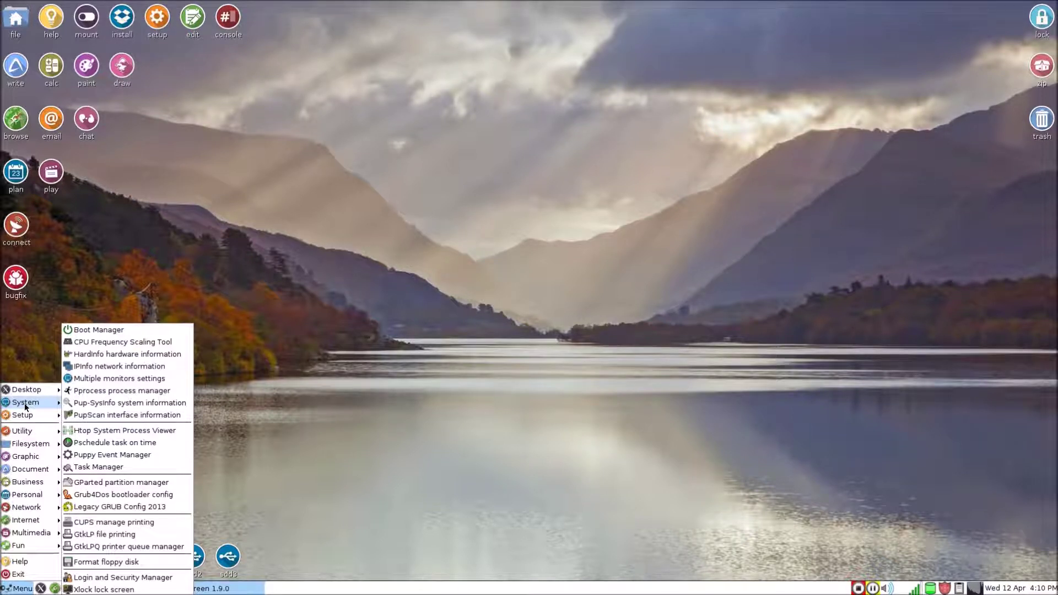
{"action": "left_click", "coordinate": [113, 430]}
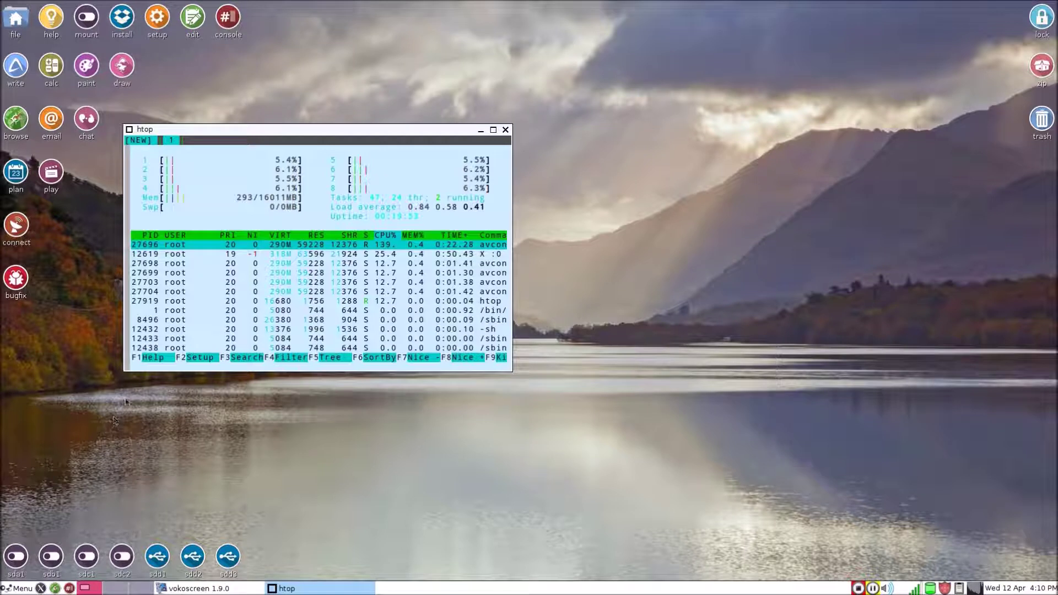
{"action": "left_click_drag", "start_coordinate": [275, 129], "coordinate": [486, 155]}
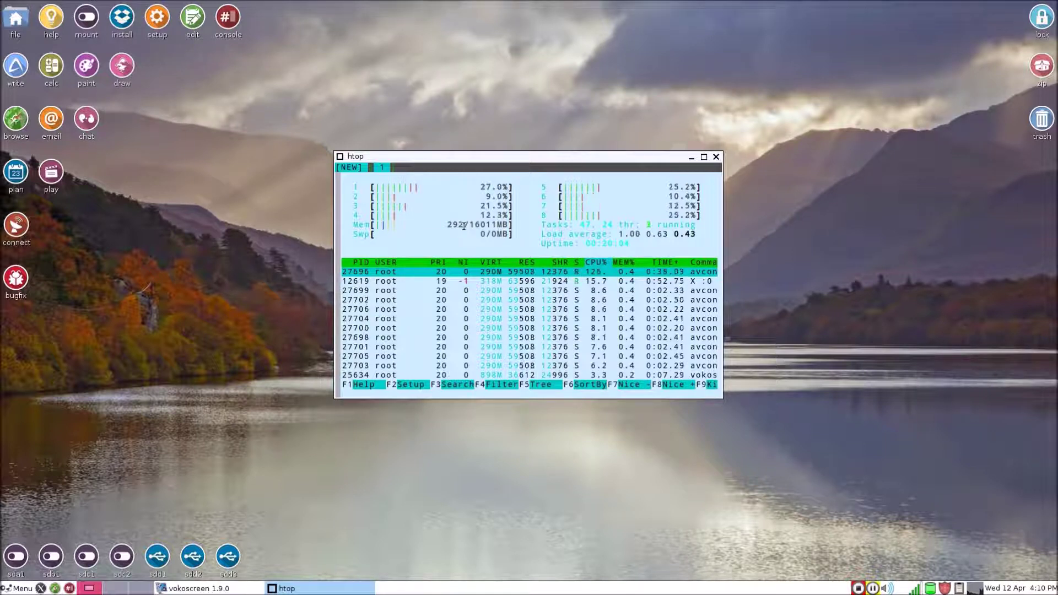
{"action": "left_click", "coordinate": [692, 157]}
Look through the application categories of the main menu and open the tahrpup64 jumping-off page in Pale Moon.
{"action": "left_click", "coordinate": [18, 588]}
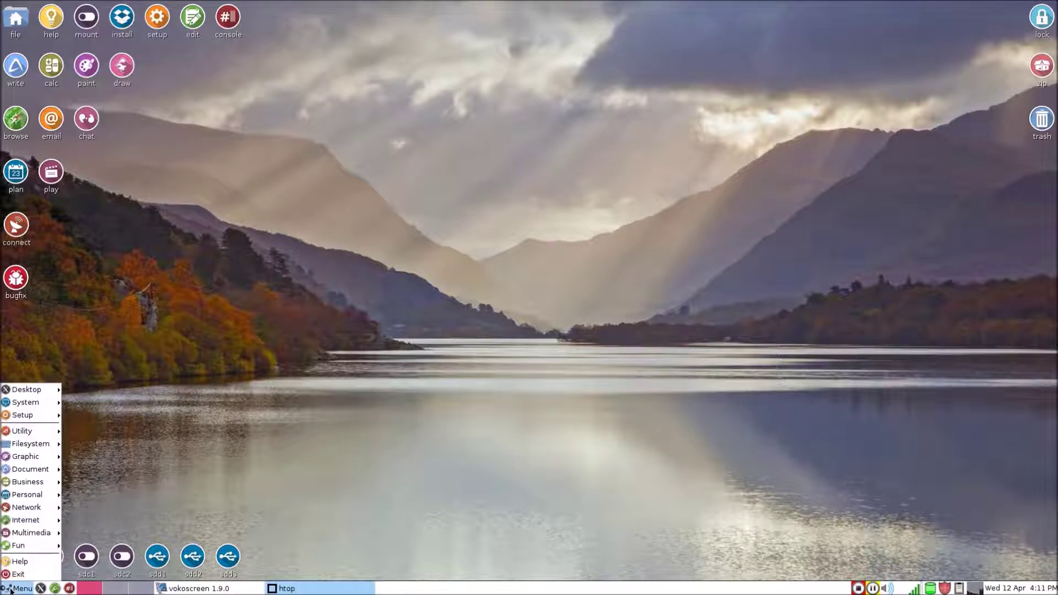
{"action": "mouse_move", "coordinate": [26, 432]}
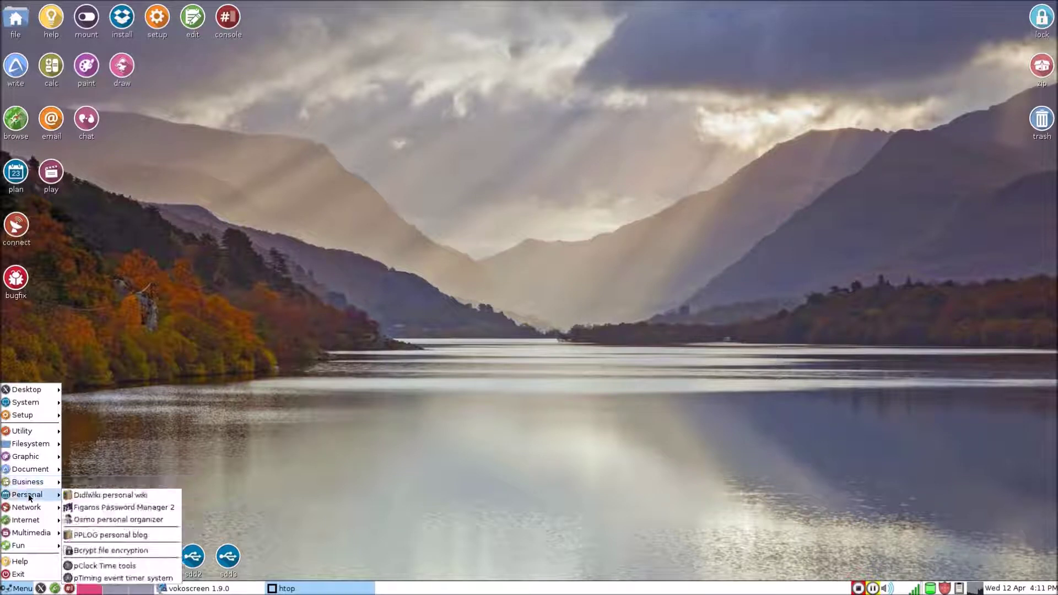
{"action": "mouse_move", "coordinate": [29, 507]}
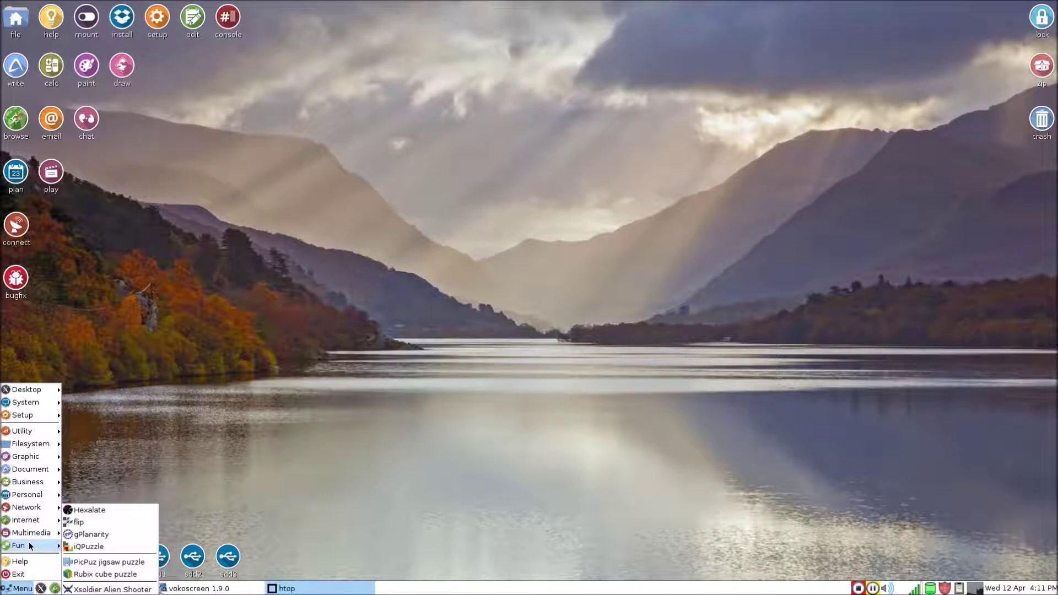
{"action": "left_click", "coordinate": [26, 561]}
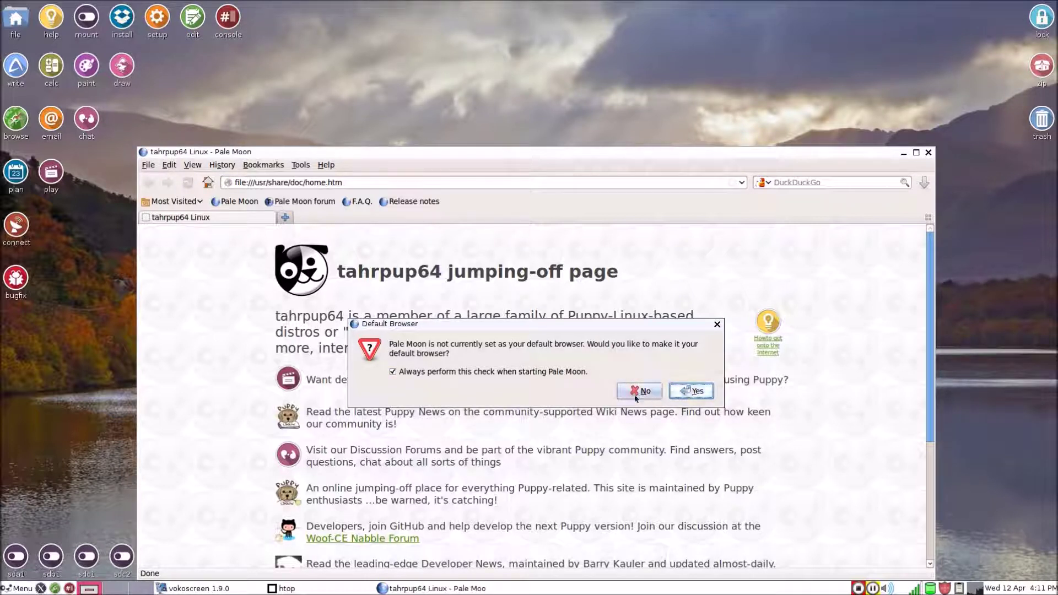
Answer the default browser prompt, maximize the Pale Moon window, and look through the tahrpup64 jumping-off page.
{"action": "left_click", "coordinate": [689, 390]}
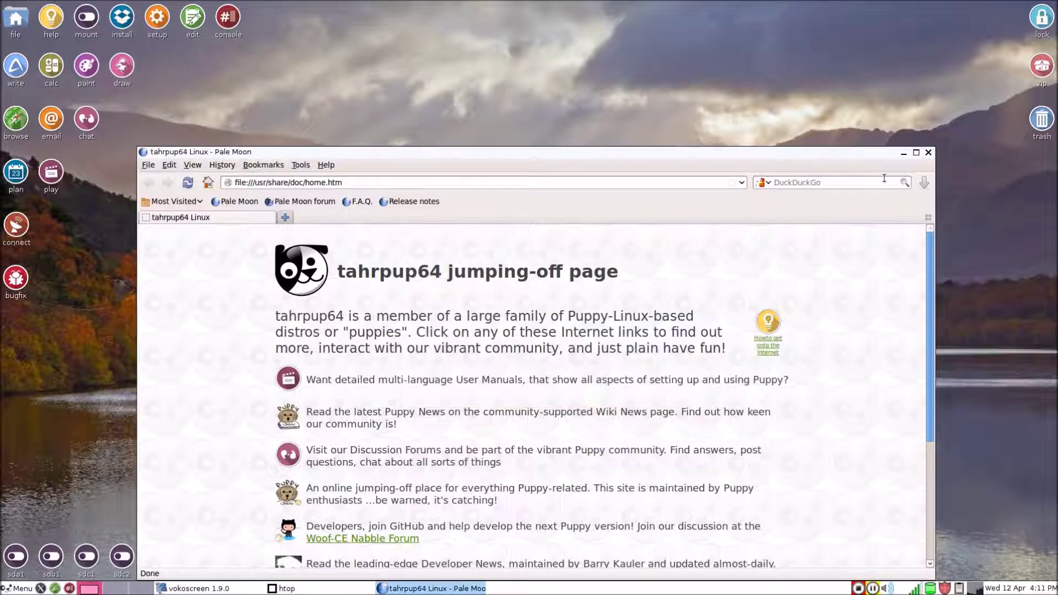
{"action": "left_click", "coordinate": [916, 153]}
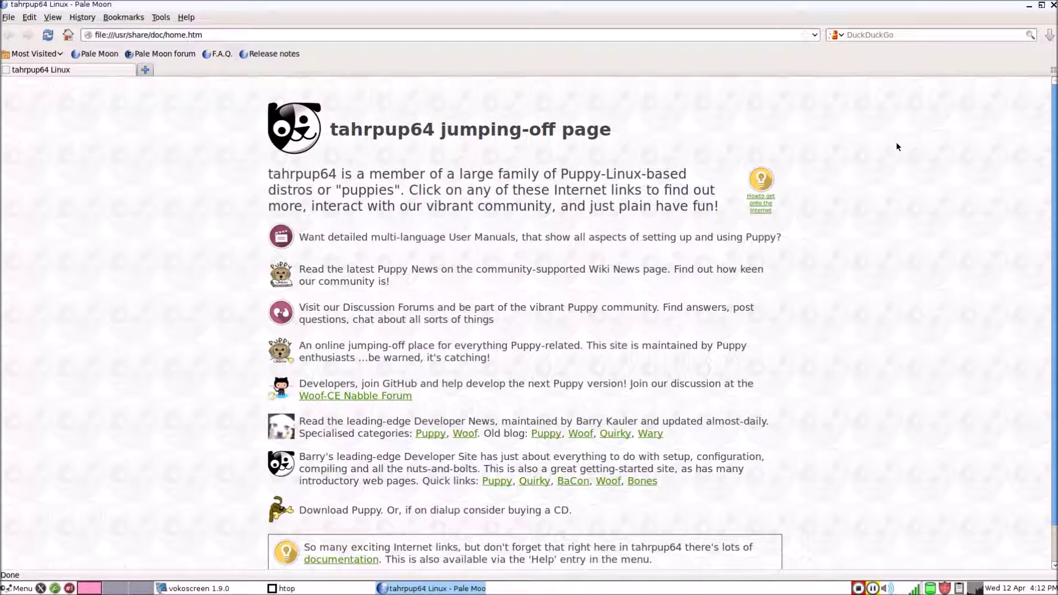
{"action": "scroll", "coordinate": [897, 147], "scroll_direction": "down", "scroll_amount": 2}
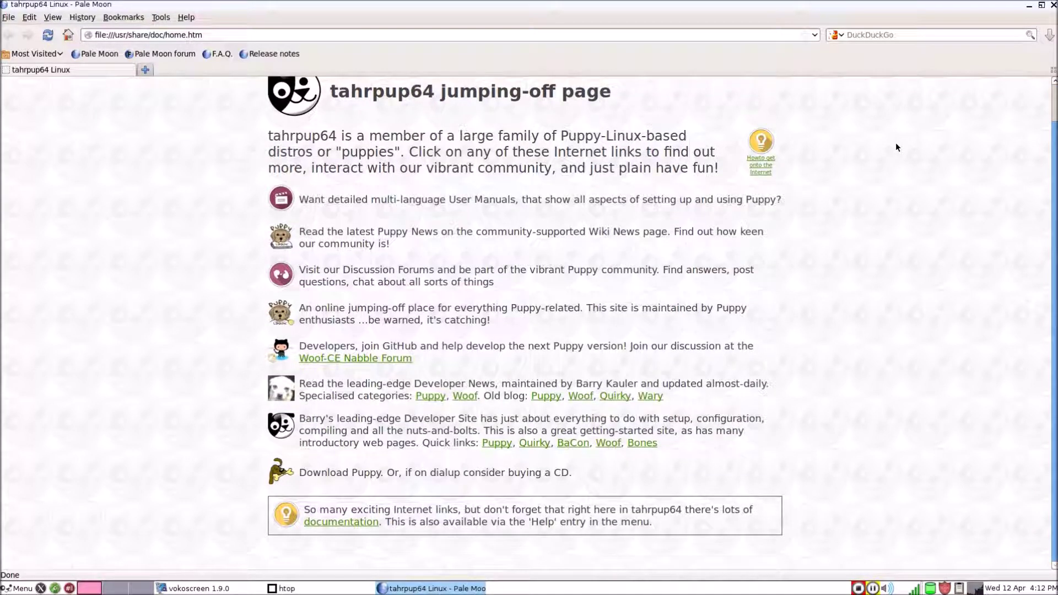
{"action": "scroll", "coordinate": [896, 144], "scroll_direction": "up", "scroll_amount": 2}
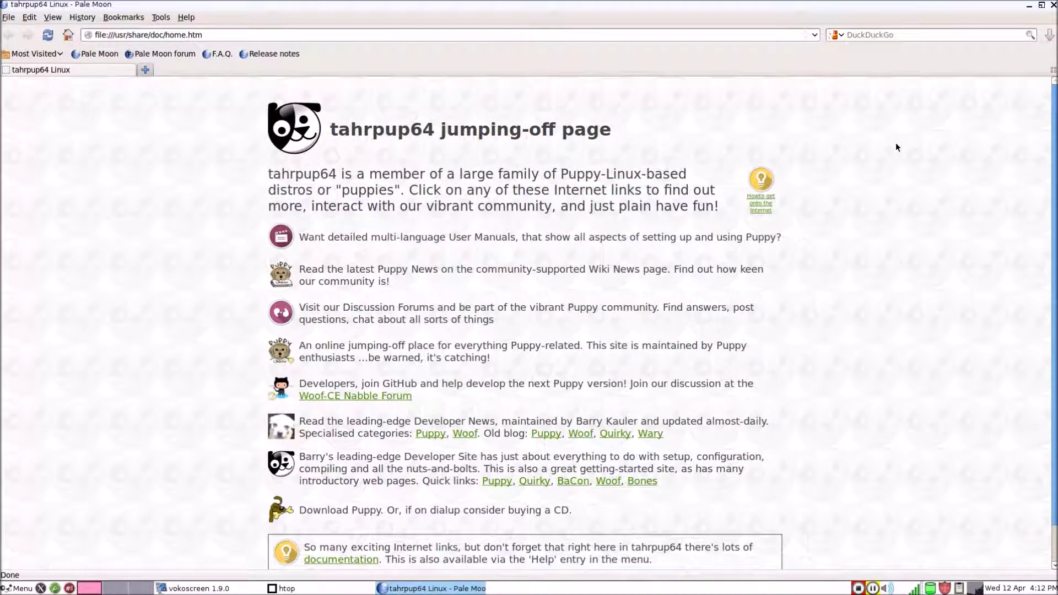
Try to open the website tylerstech.tk in the browser and check the system clock.
{"action": "left_click", "coordinate": [679, 36]}
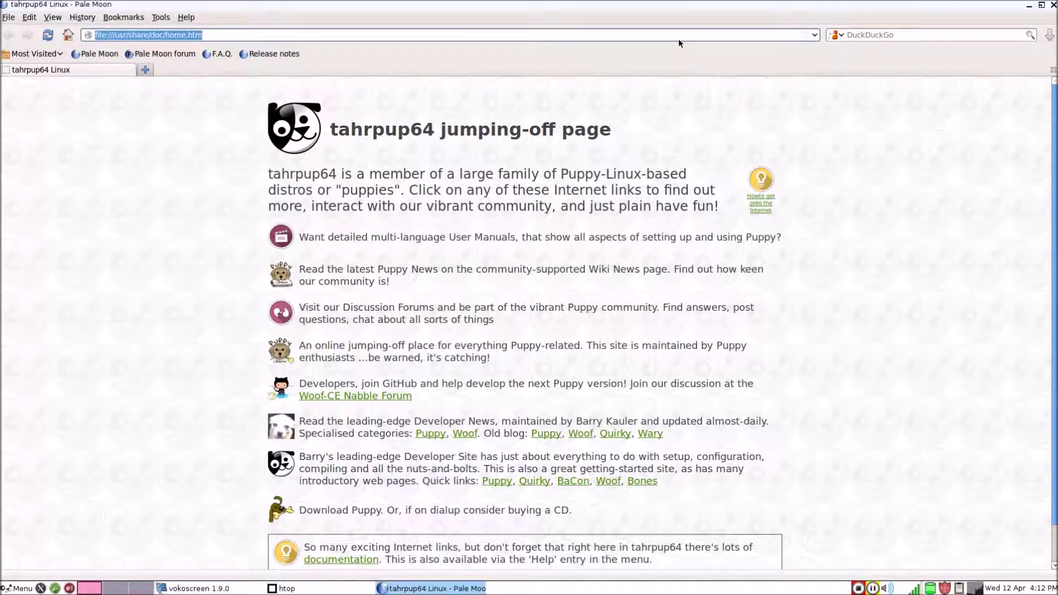
{"action": "type", "text": "tylers"}
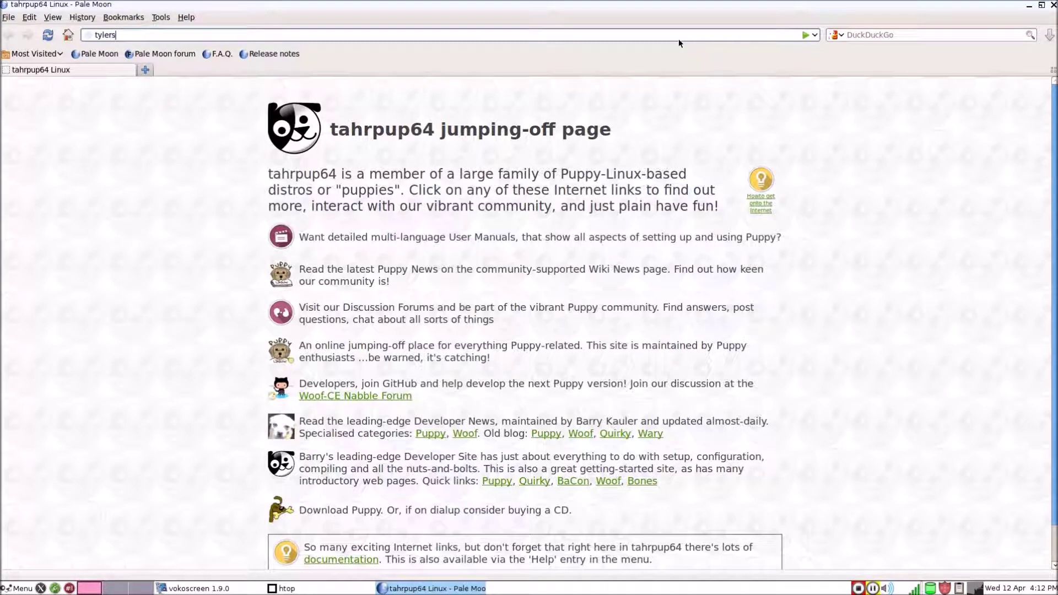
{"action": "type", "text": "tech.tk"}
{"action": "key", "text": "Return"}
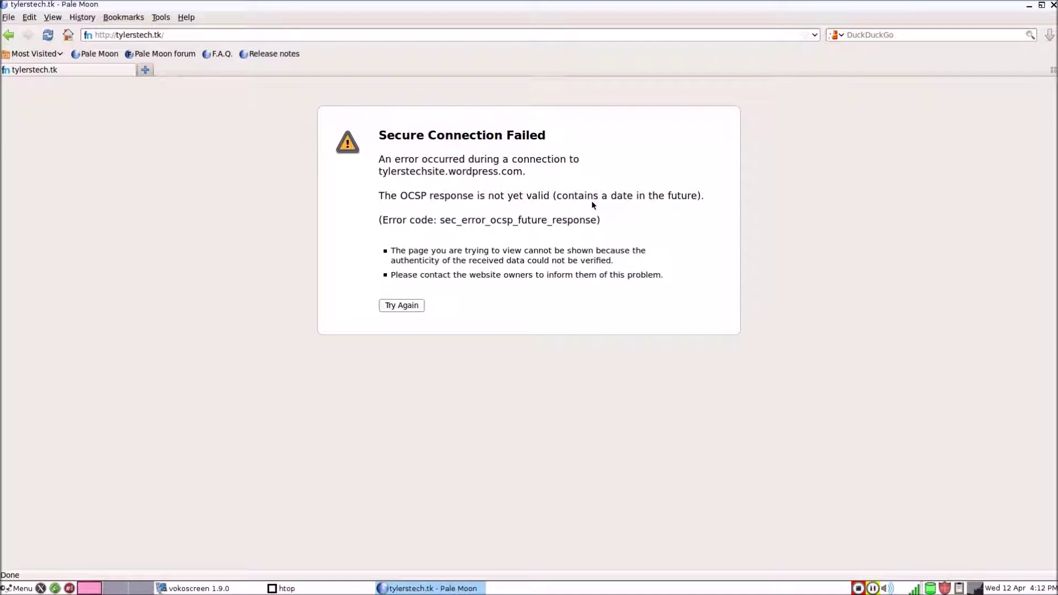
{"action": "mouse_move", "coordinate": [1050, 590]}
Open google.com in the current browser tab.
{"action": "left_click", "coordinate": [196, 34]}
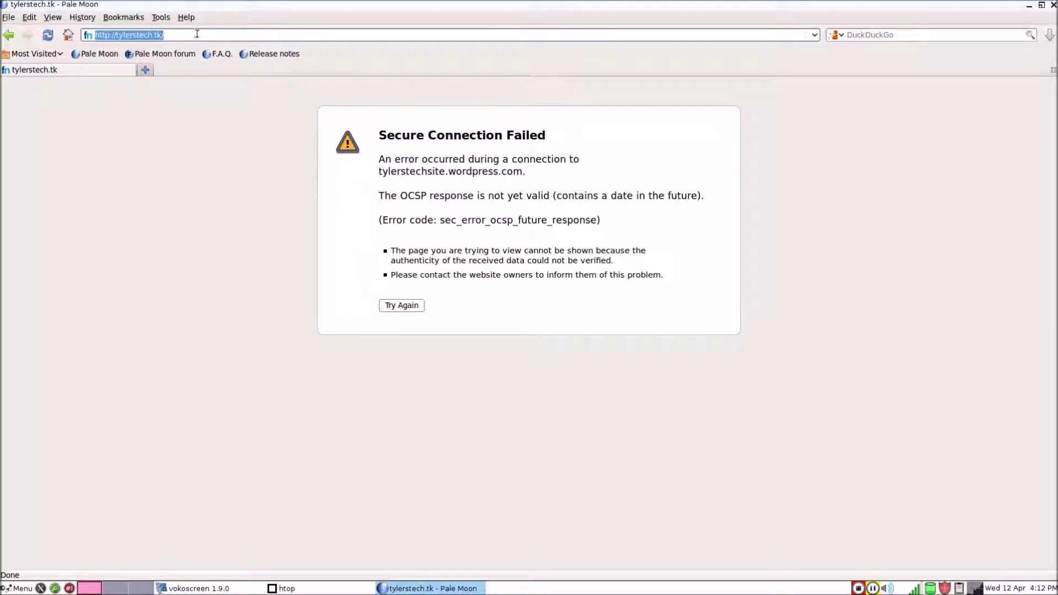
{"action": "type", "text": "google.com"}
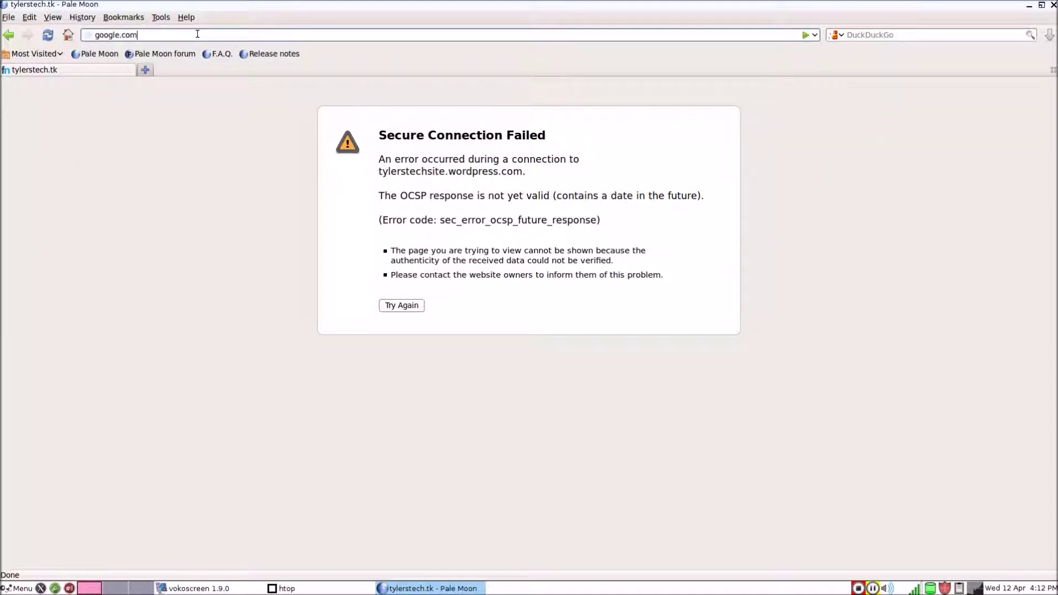
{"action": "key", "text": "Return"}
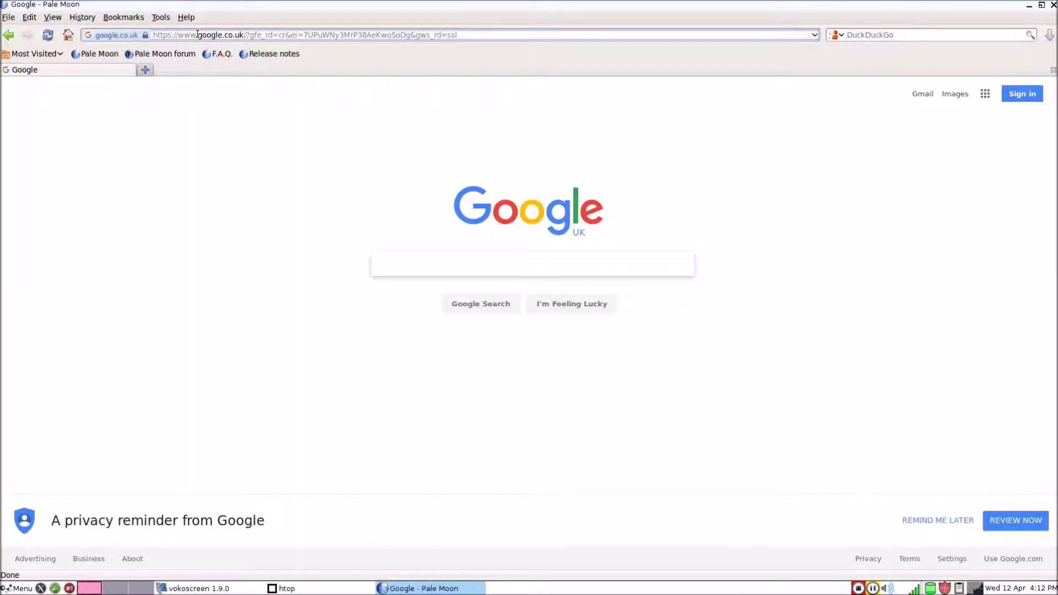
Try to open tylerstech.wordpress.com in the current browser tab.
{"action": "left_click", "coordinate": [197, 34]}
{"action": "type", "text": "tylerw"}
{"action": "key", "text": "BackSpace"}
{"action": "type", "text": "stech.wordpress.com"}
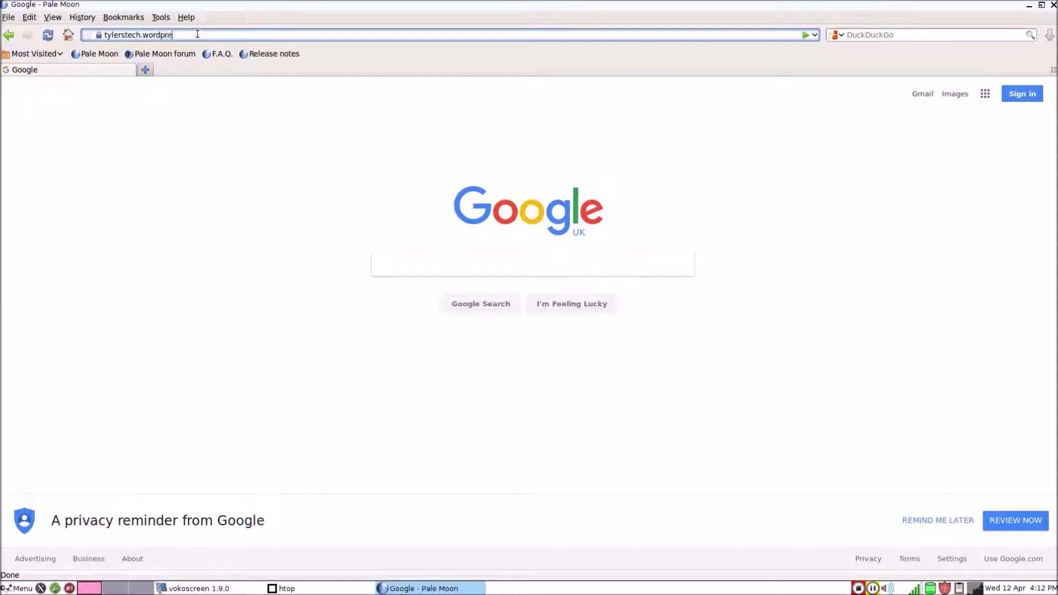
{"action": "key", "text": "Return"}
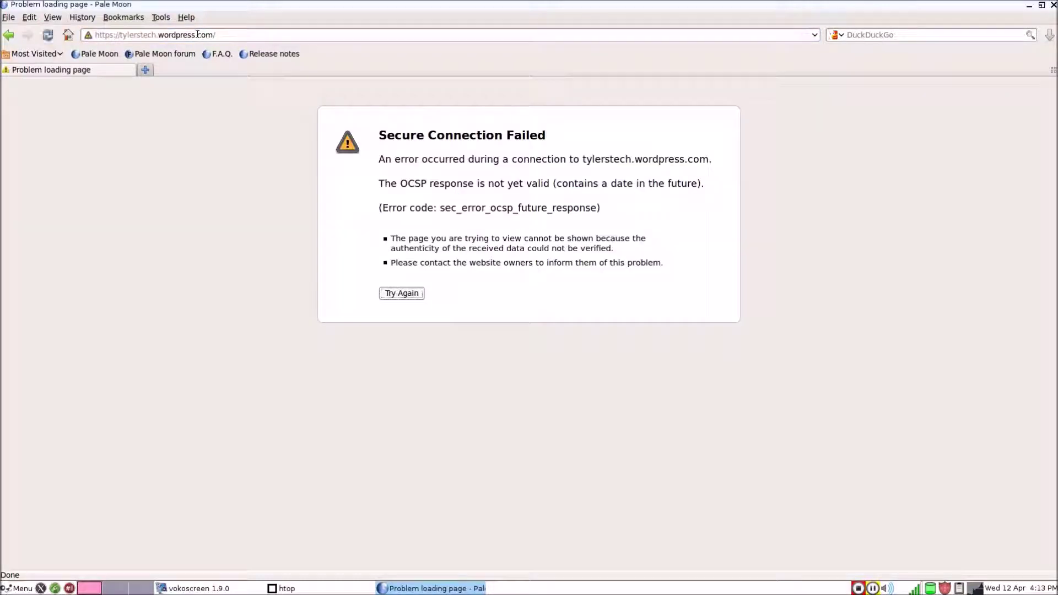
Open youtube.com in the browser, then close the Pale Moon window.
{"action": "left_click", "coordinate": [197, 34]}
{"action": "type", "text": "youtu"}
{"action": "key", "text": "BackSpace"}
{"action": "key", "text": "BackSpace"}
{"action": "type", "text": "tube.com"}
{"action": "key", "text": "Return"}
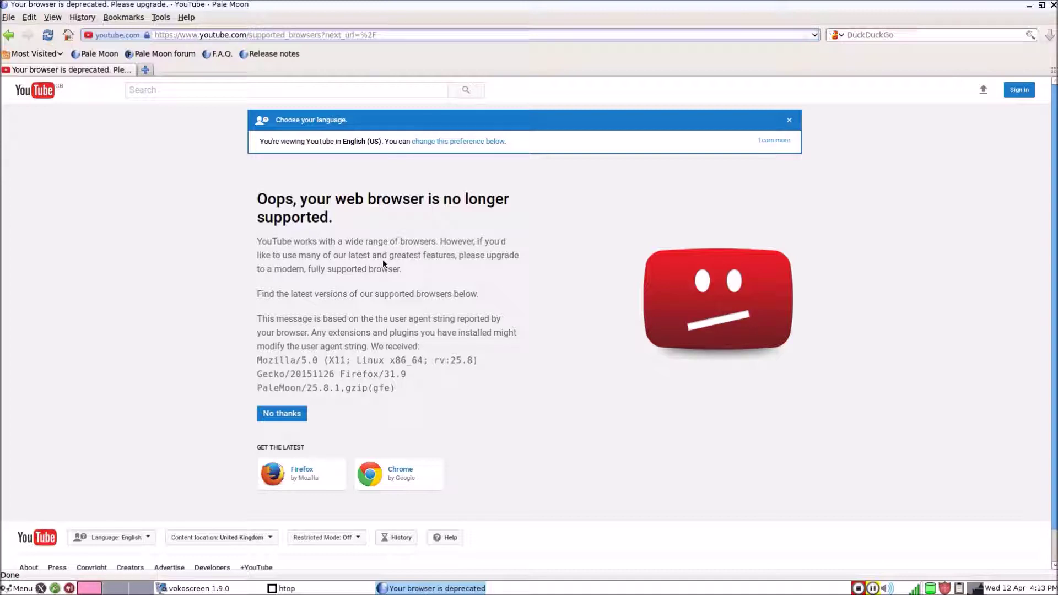
{"action": "left_click", "coordinate": [1054, 5]}
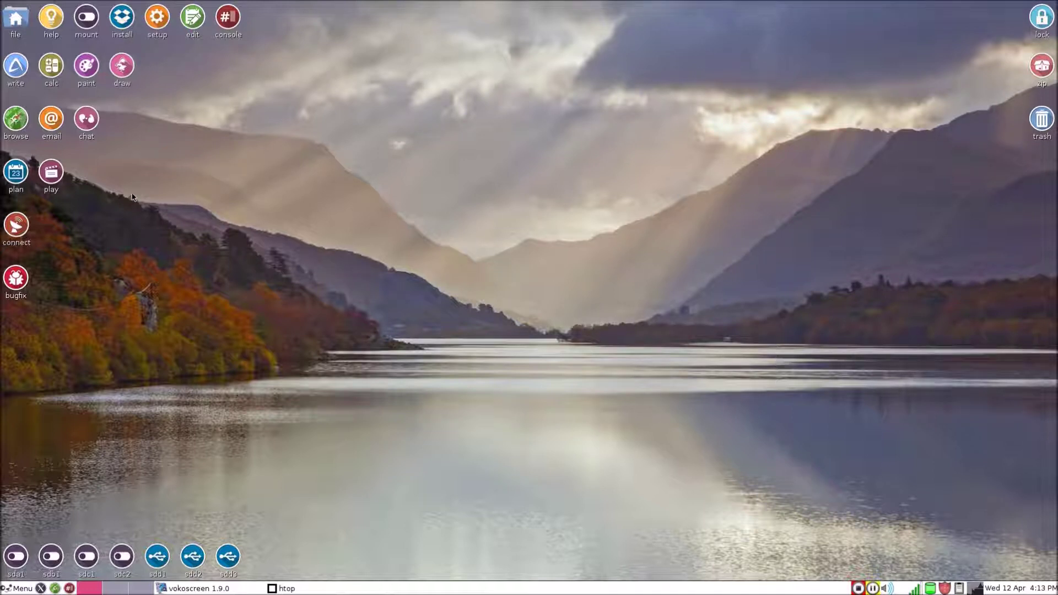
Open the Install tool's application installation options and close the minimized htop window.
{"action": "left_click", "coordinate": [118, 19]}
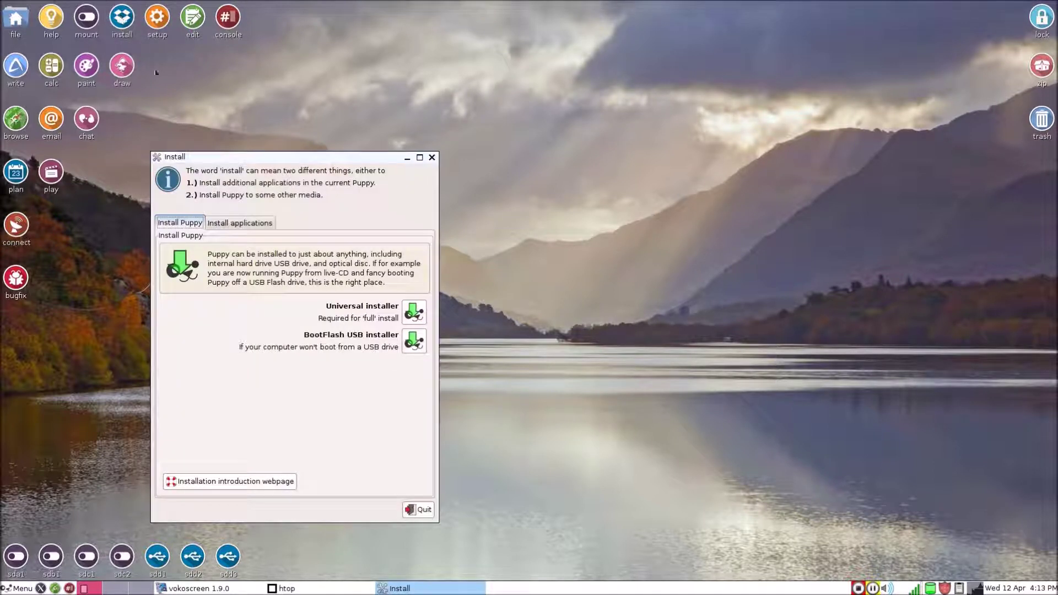
{"action": "left_click_drag", "start_coordinate": [260, 157], "coordinate": [421, 76]}
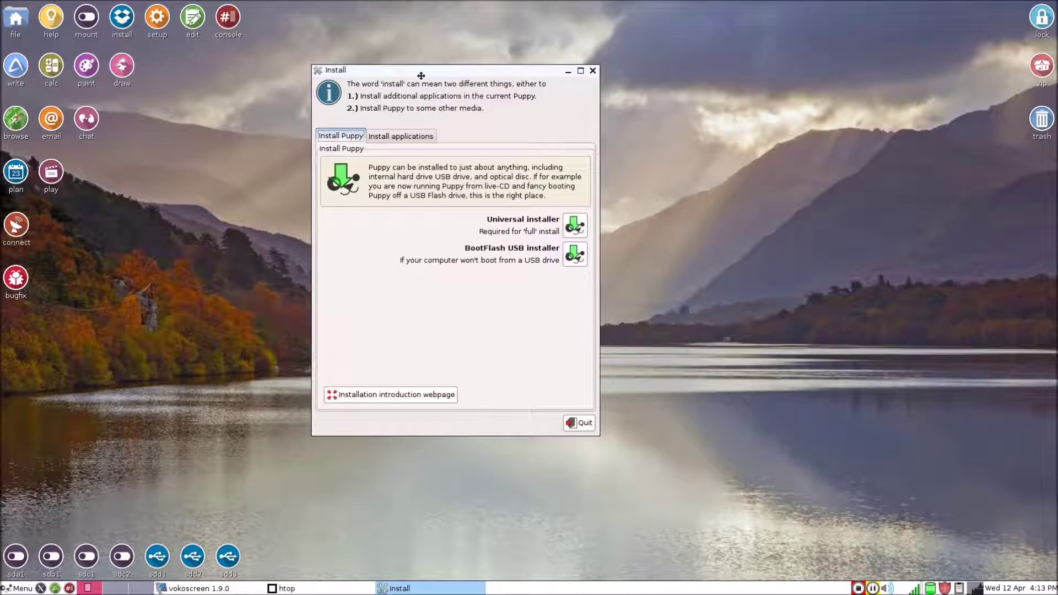
{"action": "left_click", "coordinate": [408, 137]}
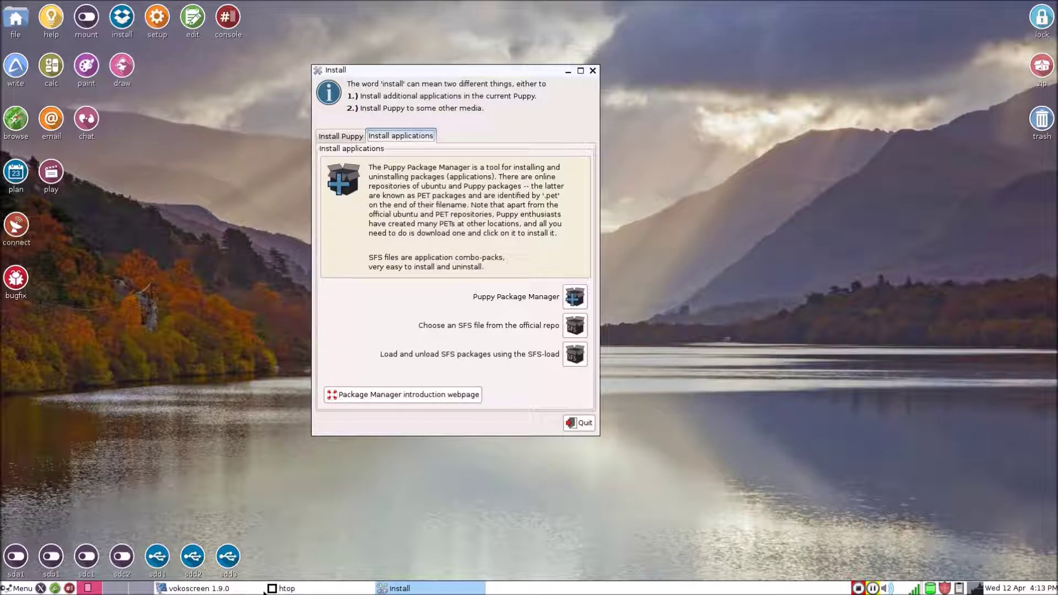
{"action": "right_click", "coordinate": [305, 591]}
{"action": "left_click", "coordinate": [305, 575]}
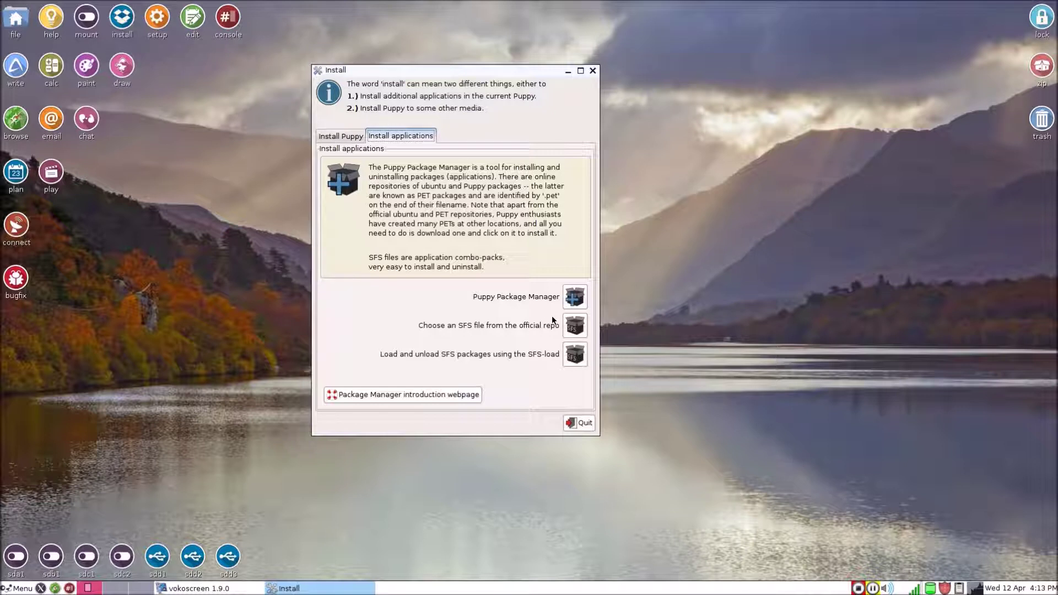
Open the Puppy Package Manager maximized and auto install firefox_52.0.2+build1 from the ubuntu-trusty-main repository.
{"action": "left_click", "coordinate": [574, 298]}
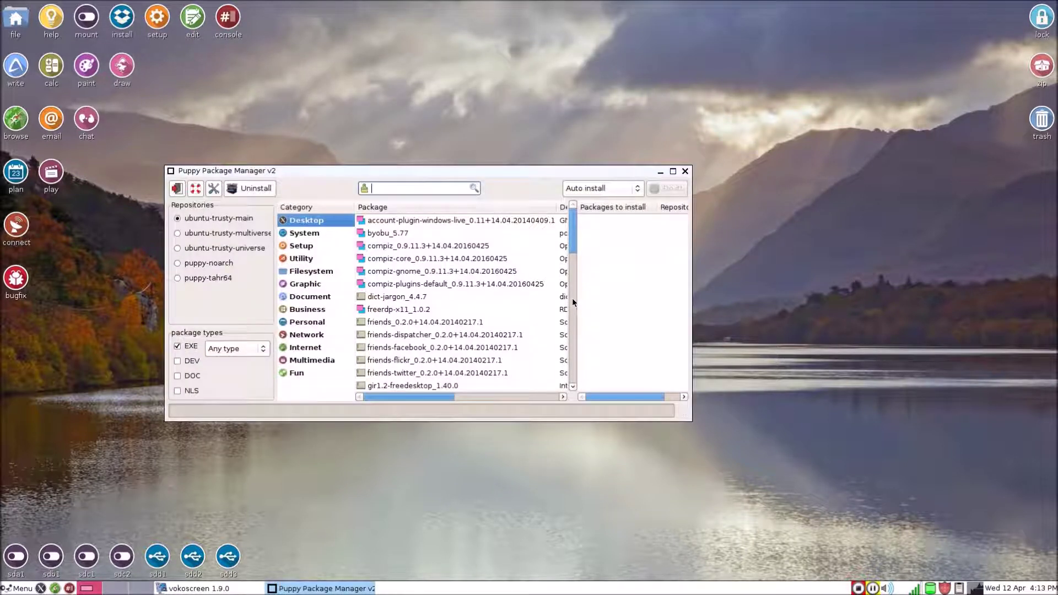
{"action": "left_click", "coordinate": [673, 171]}
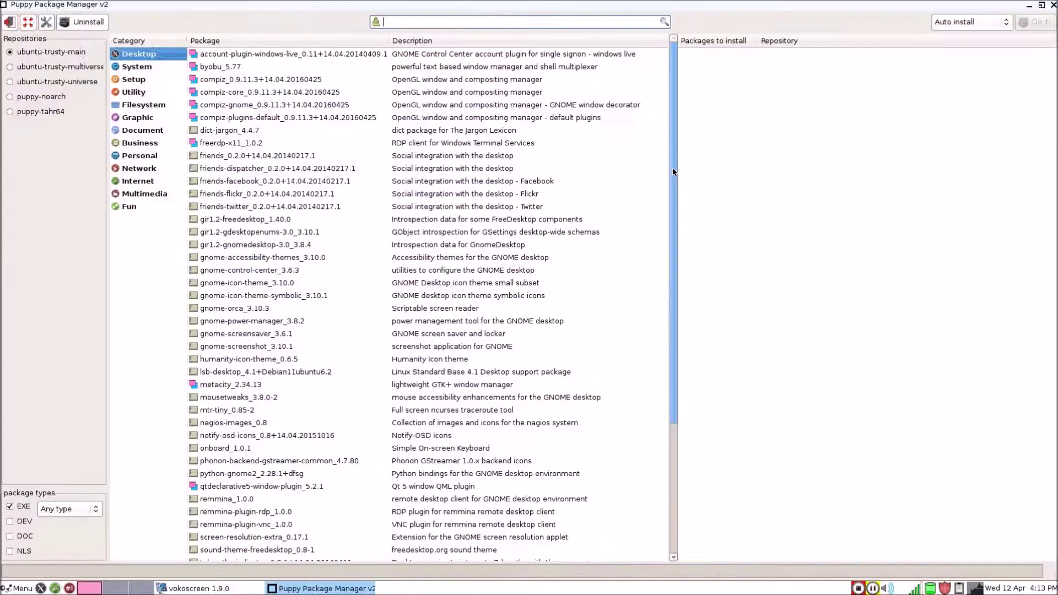
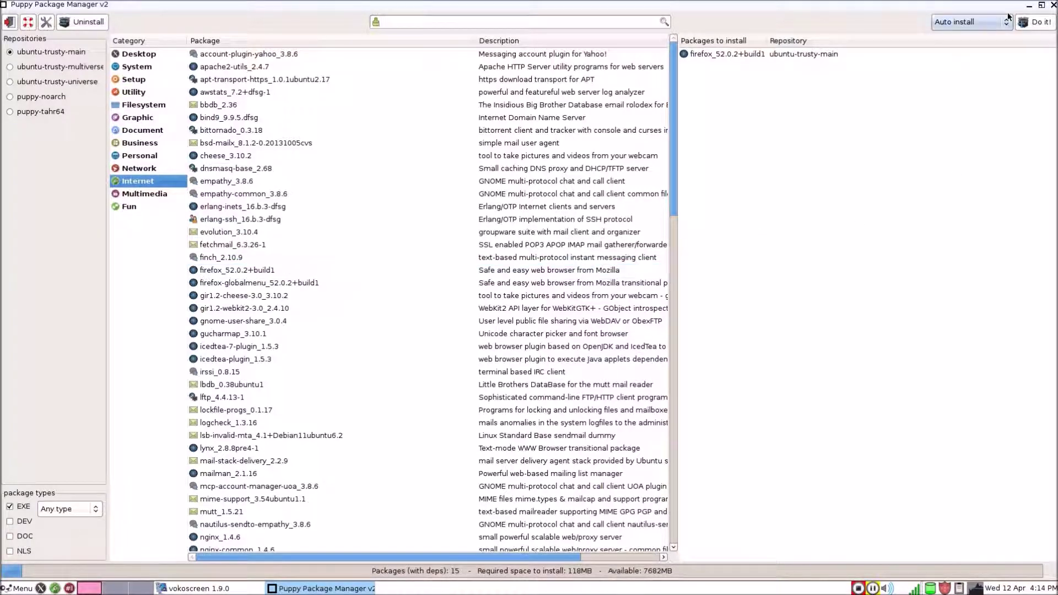
{"action": "left_click", "coordinate": [1038, 22]}
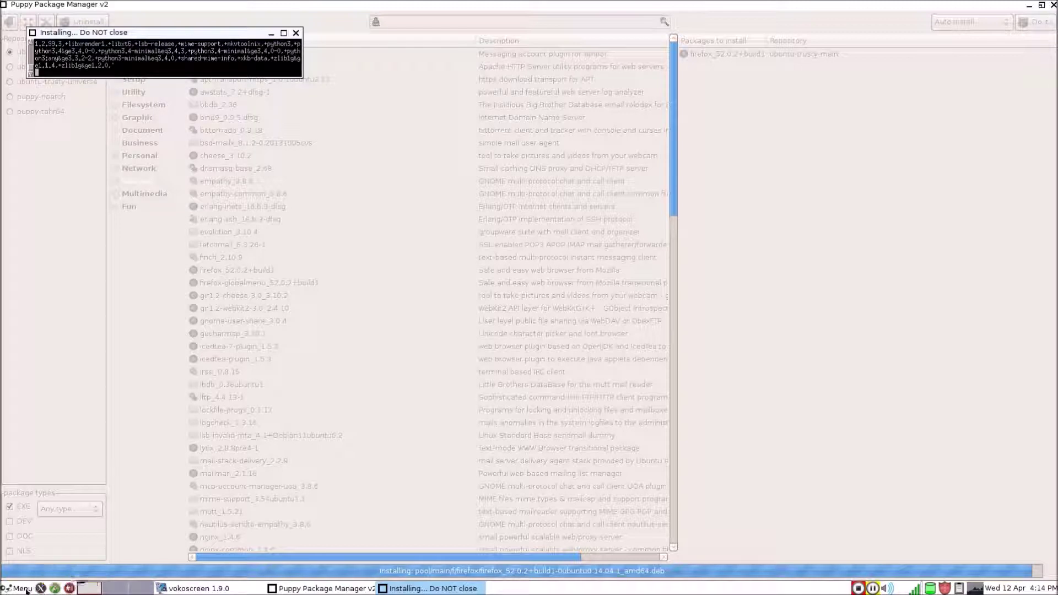
{"action": "left_click", "coordinate": [25, 589]}
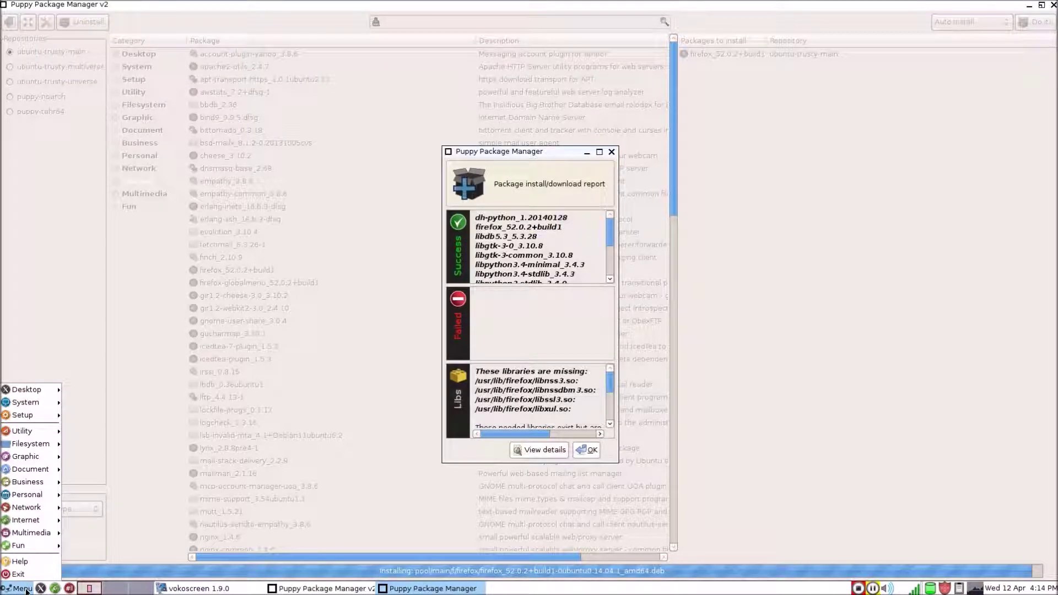
{"action": "mouse_move", "coordinate": [29, 450]}
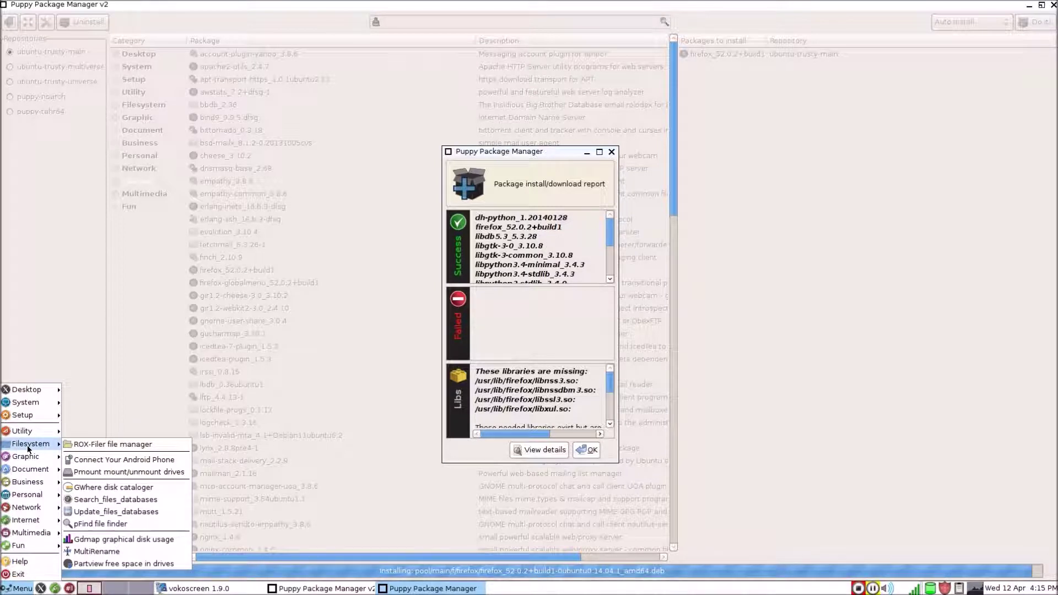
{"action": "left_click", "coordinate": [526, 154]}
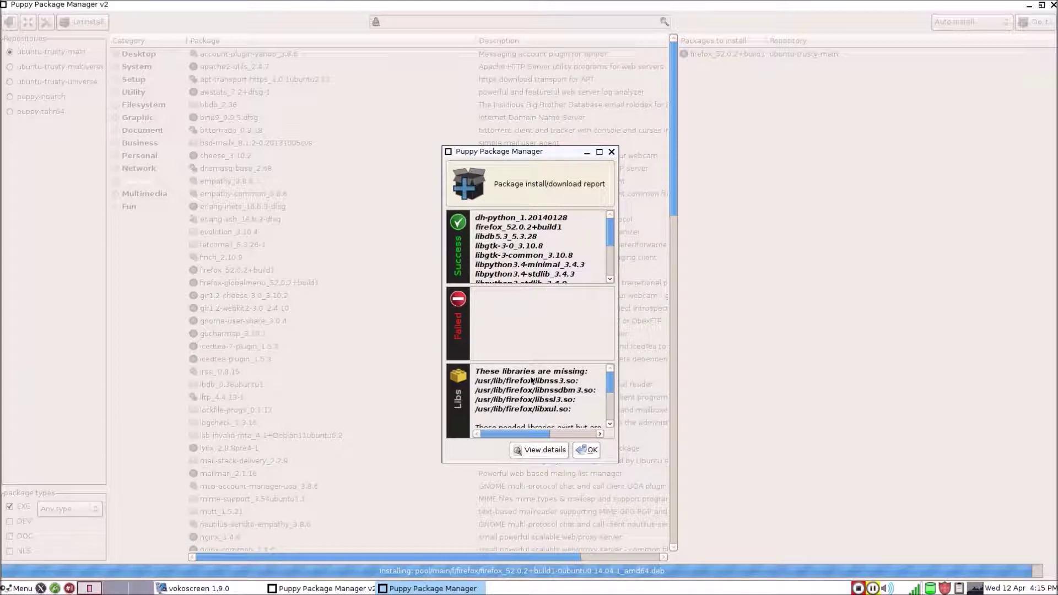
Read the library section of the package install report and enlarge the report window.
{"action": "scroll", "coordinate": [531, 401], "scroll_direction": "down", "scroll_amount": 2}
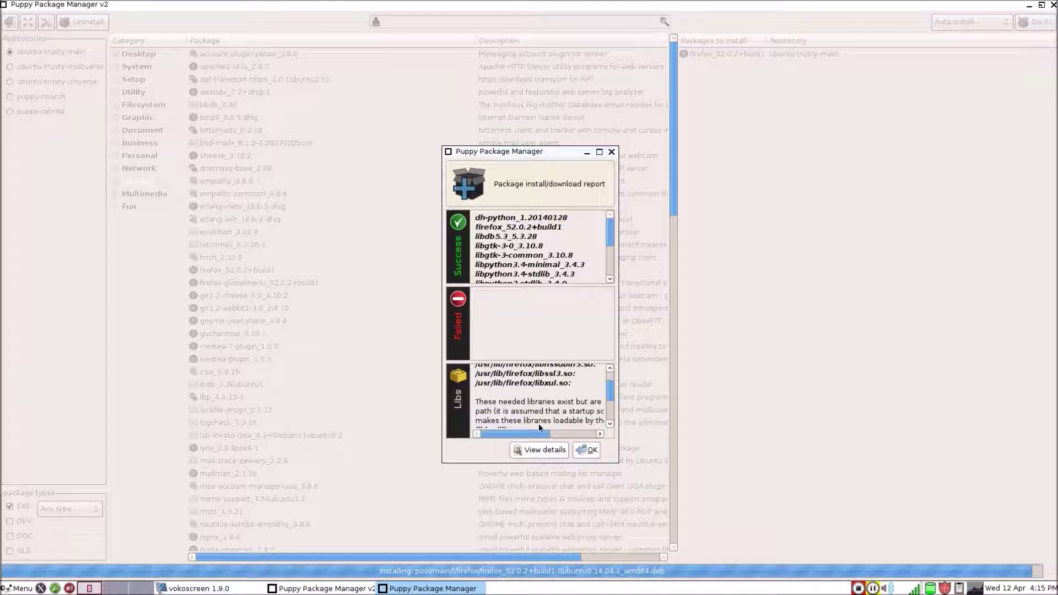
{"action": "left_click", "coordinate": [587, 450]}
{"action": "left_click_drag", "start_coordinate": [614, 455], "coordinate": [712, 514]}
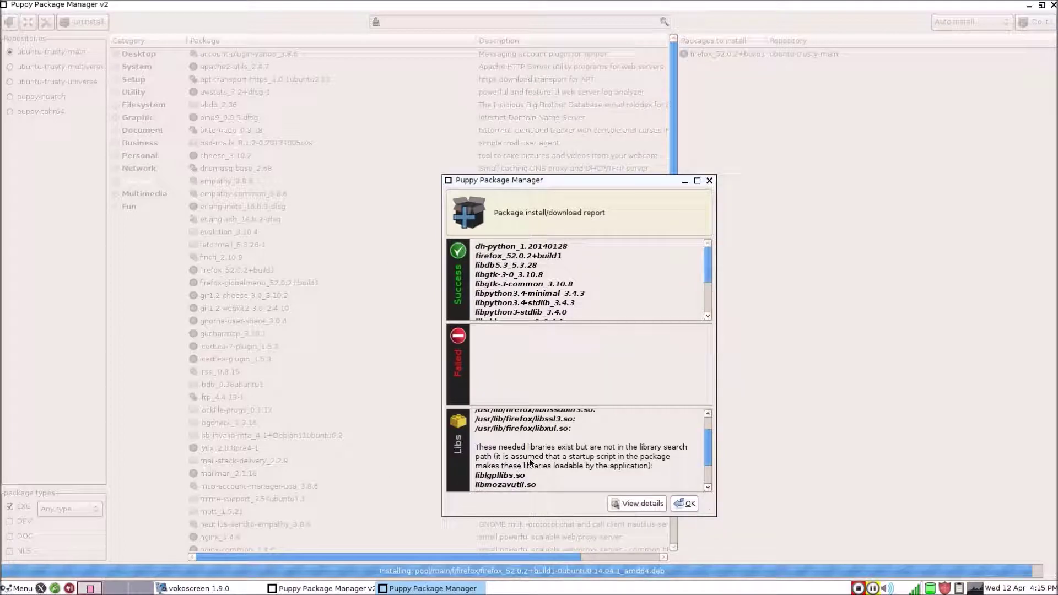
Read the rest of the report's library section, then accept the report and minimize the Puppy Package Manager.
{"action": "scroll", "coordinate": [543, 460], "scroll_direction": "down", "scroll_amount": 2}
{"action": "scroll", "coordinate": [541, 458], "scroll_direction": "down", "scroll_amount": 1}
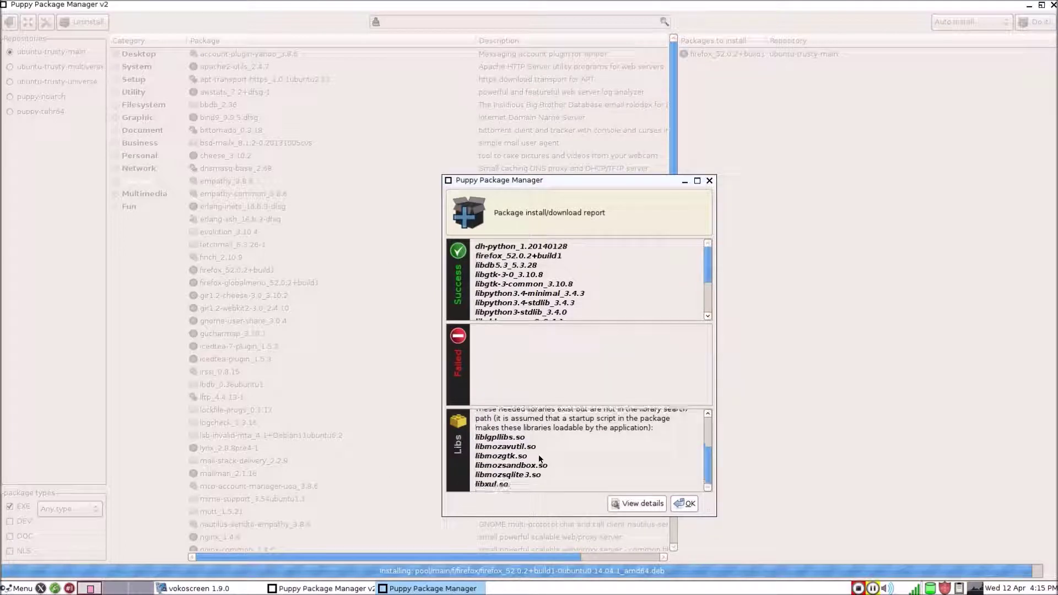
{"action": "left_click", "coordinate": [686, 505]}
{"action": "left_click", "coordinate": [1028, 6]}
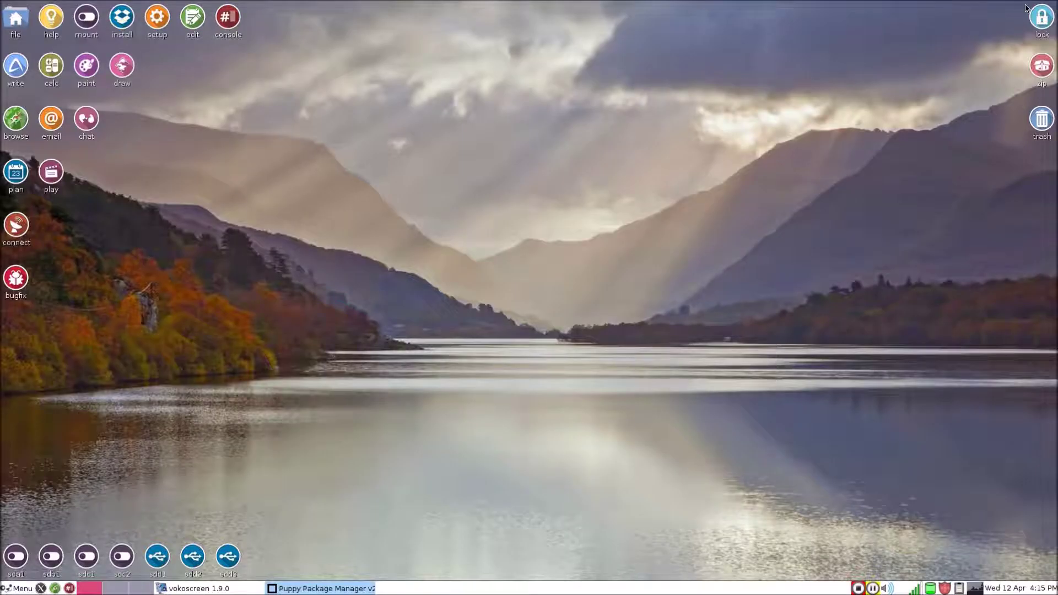
Launch the newly installed Firefox Web Browser and open youtube.com in the start page tab.
{"action": "left_click", "coordinate": [16, 589]}
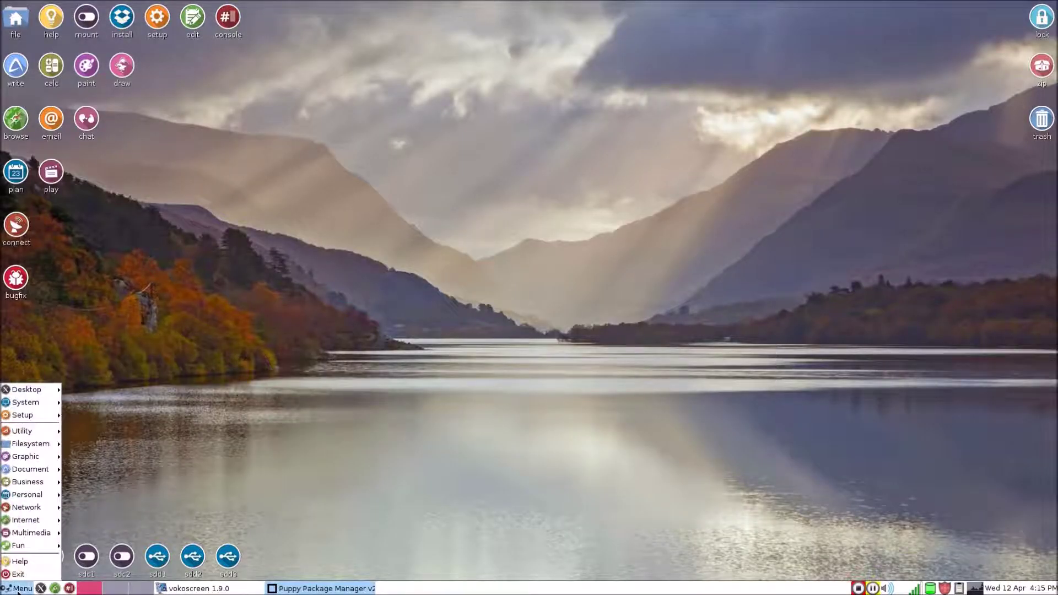
{"action": "mouse_move", "coordinate": [15, 524]}
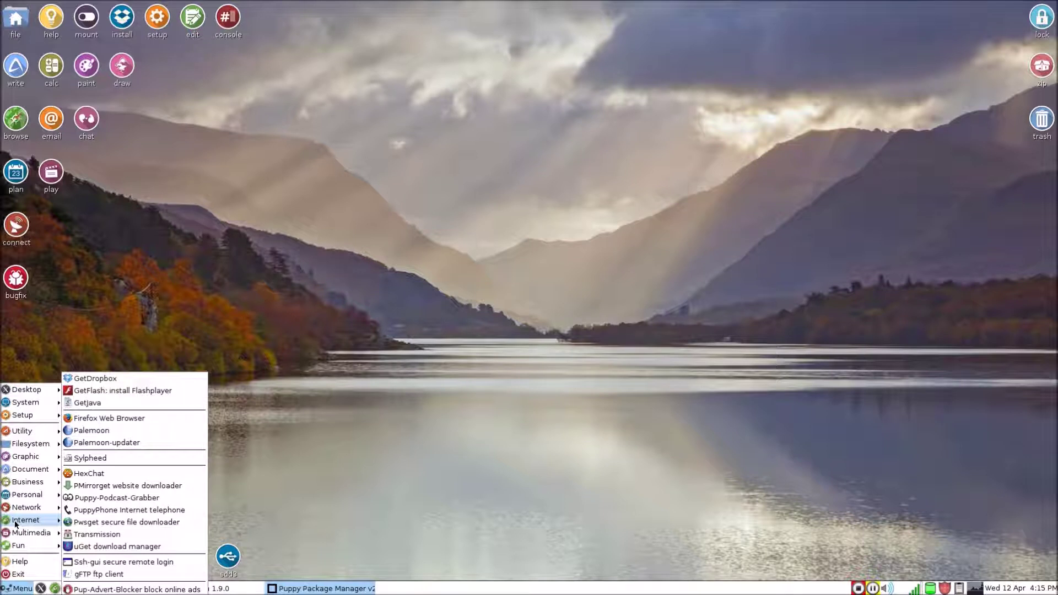
{"action": "left_click", "coordinate": [143, 419]}
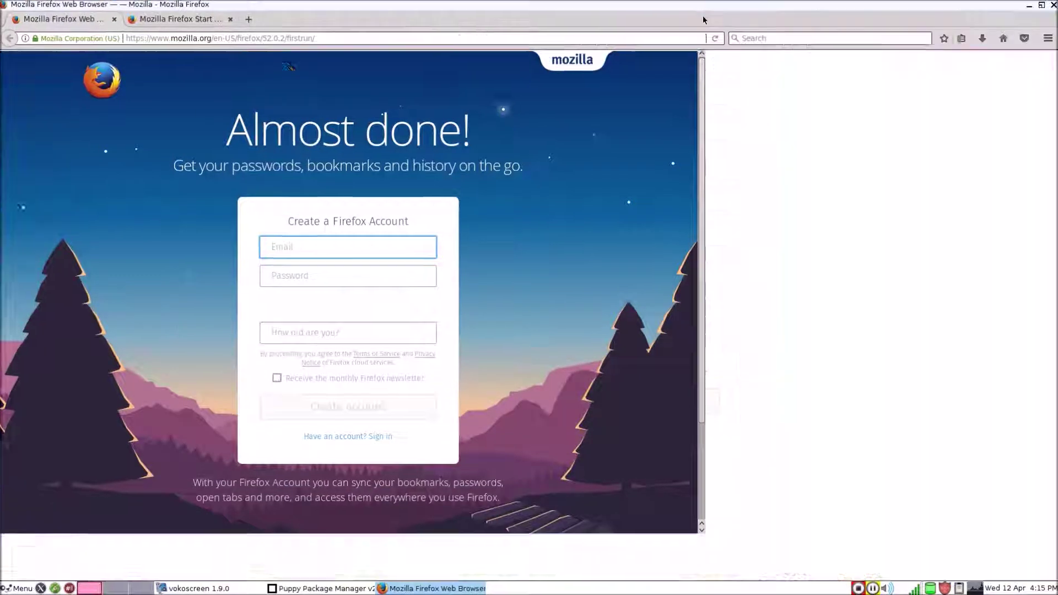
{"action": "left_click", "coordinate": [703, 19]}
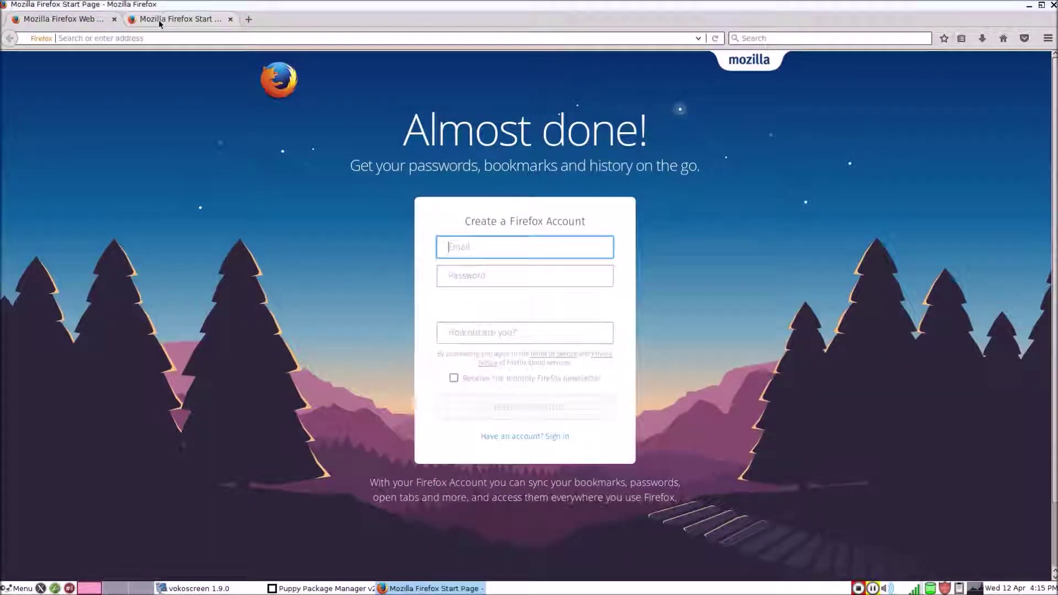
{"action": "left_click", "coordinate": [160, 21]}
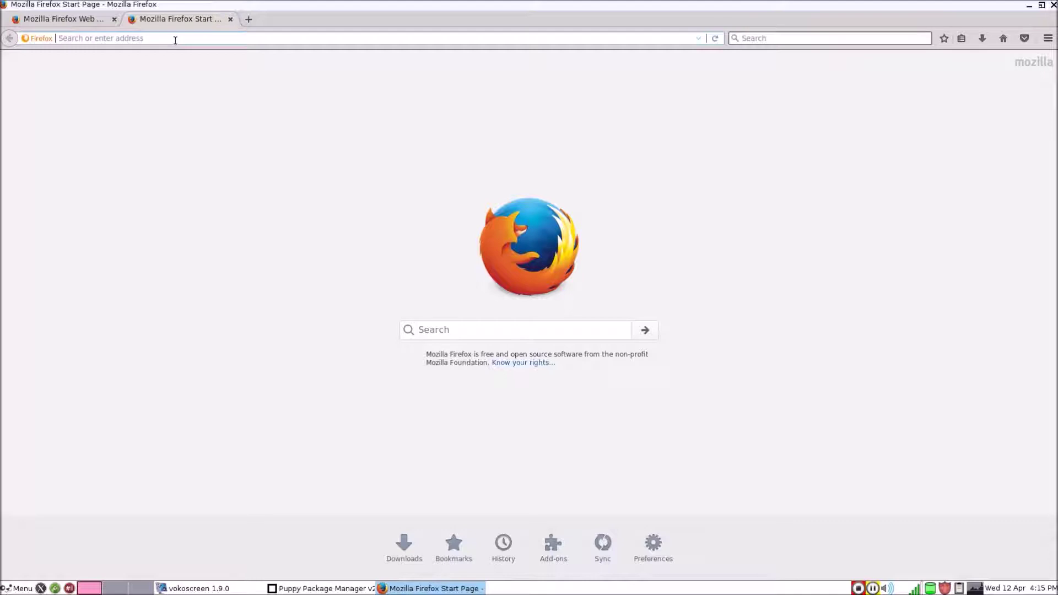
{"action": "type", "text": "youtube.com"}
{"action": "key", "text": "Return"}
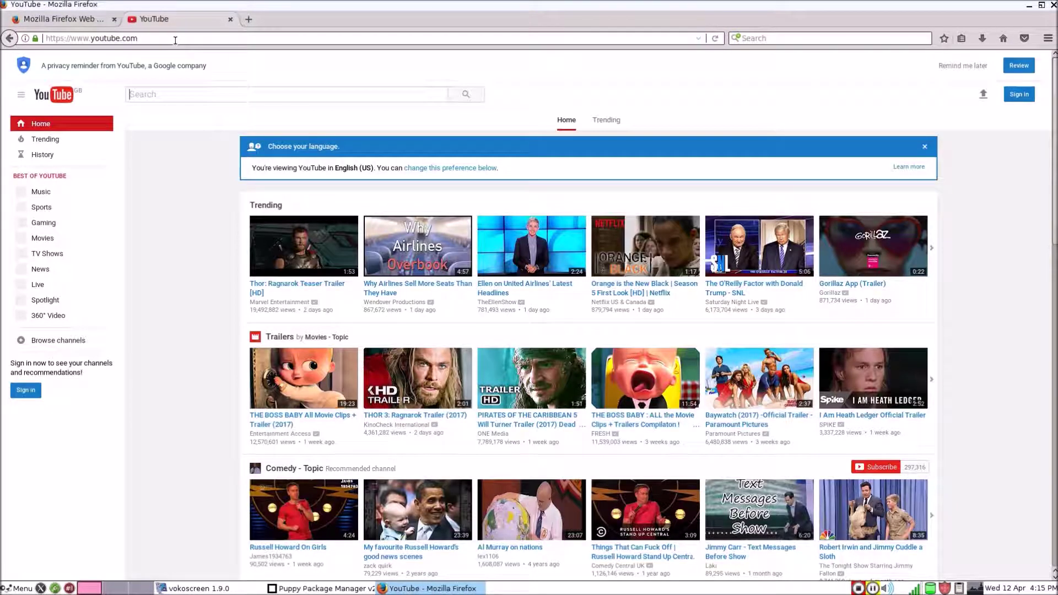
Load tylerstech.tk in a new tab, look down the page and close that tab.
{"action": "left_click", "coordinate": [249, 19]}
{"action": "type", "text": "tyler"}
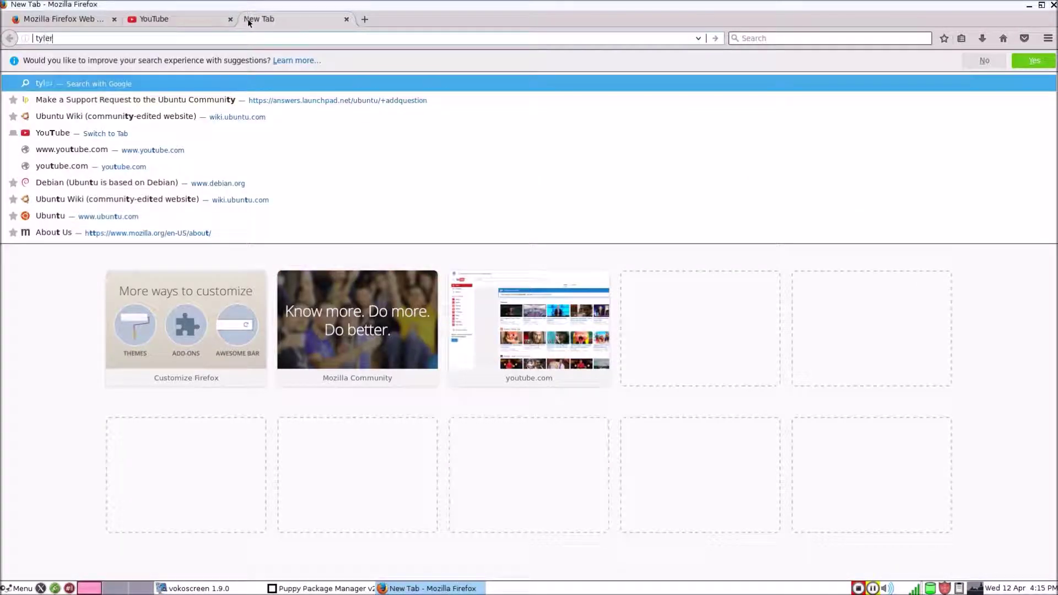
{"action": "type", "text": "stech.tk"}
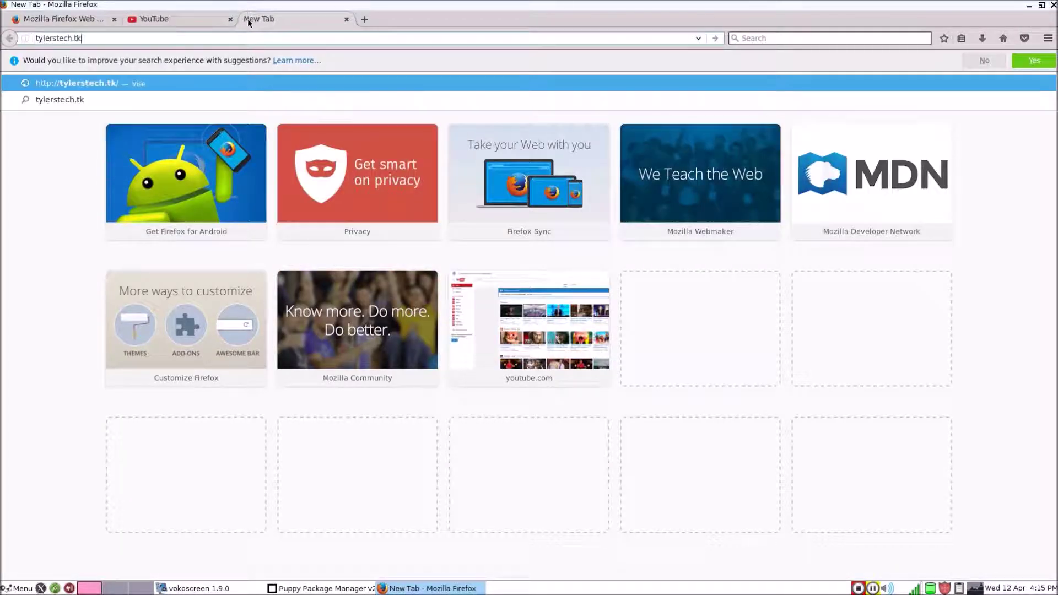
{"action": "key", "text": "Return"}
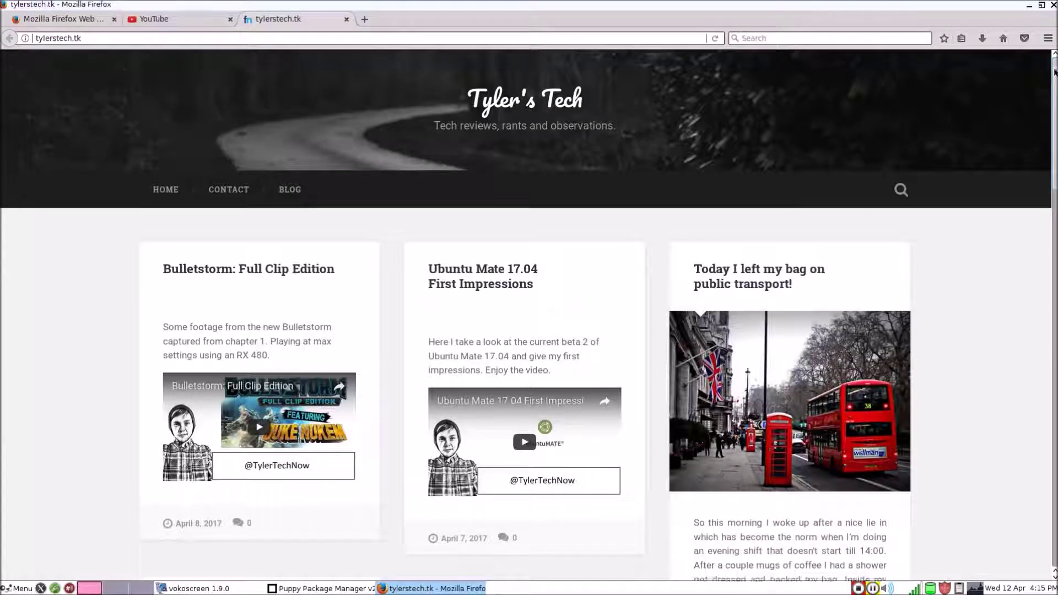
{"action": "scroll", "coordinate": [1055, 68], "scroll_direction": "down", "scroll_amount": 5}
{"action": "left_click_drag", "start_coordinate": [1055, 155], "coordinate": [962, 191]}
{"action": "left_click", "coordinate": [346, 20]}
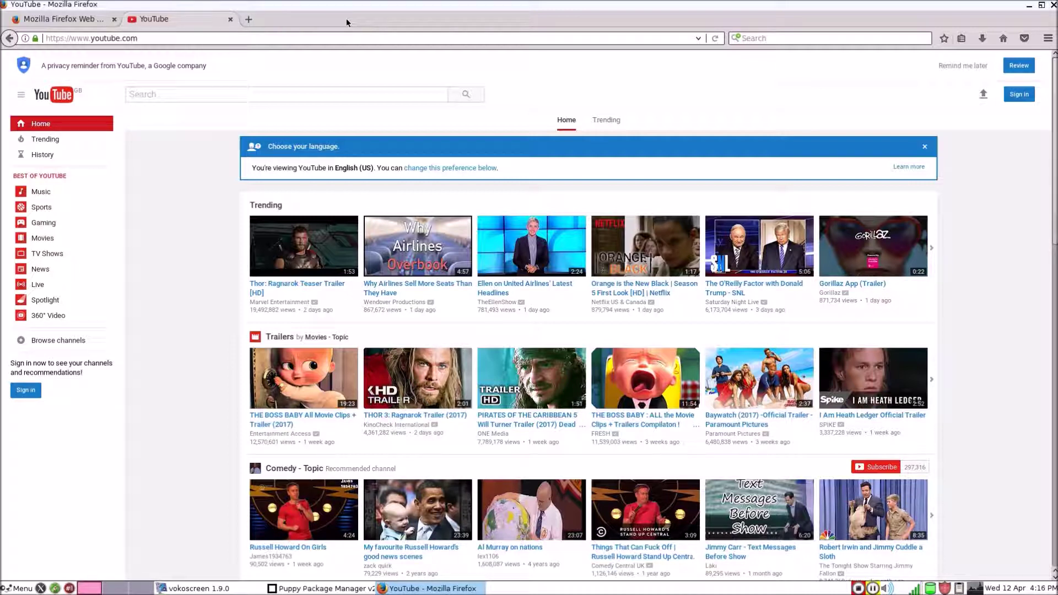
Search YouTube for "tyler tech linux".
{"action": "type", "text": "tyl"}
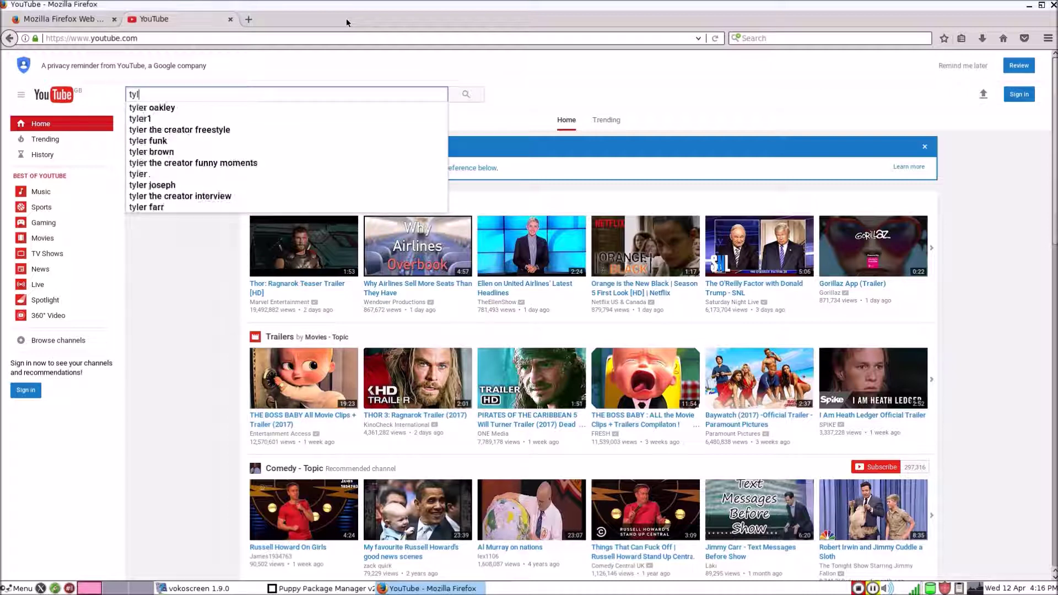
{"action": "type", "text": "er tech linux"}
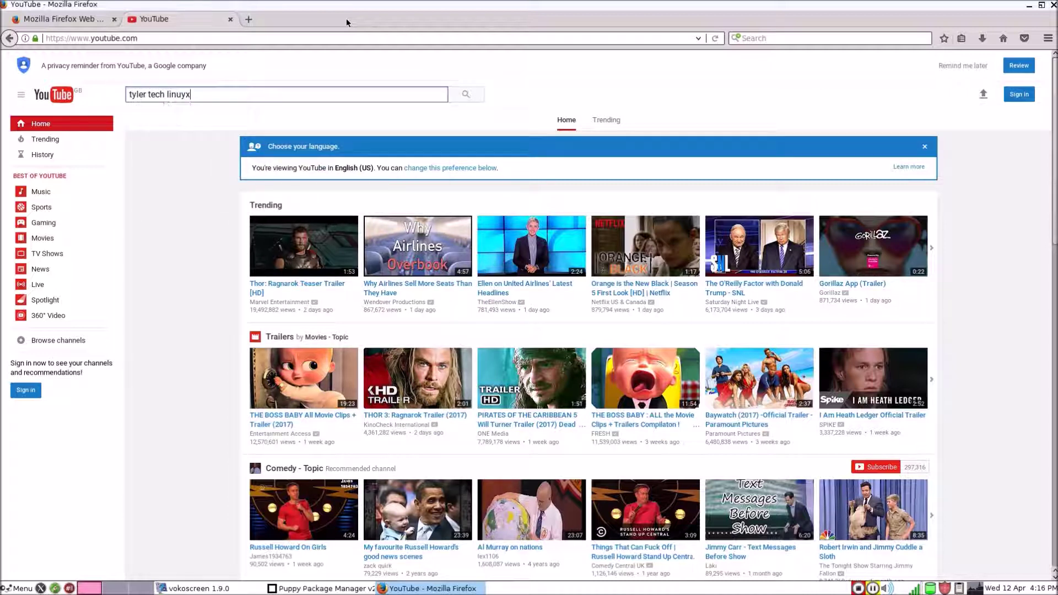
{"action": "key", "text": "Return"}
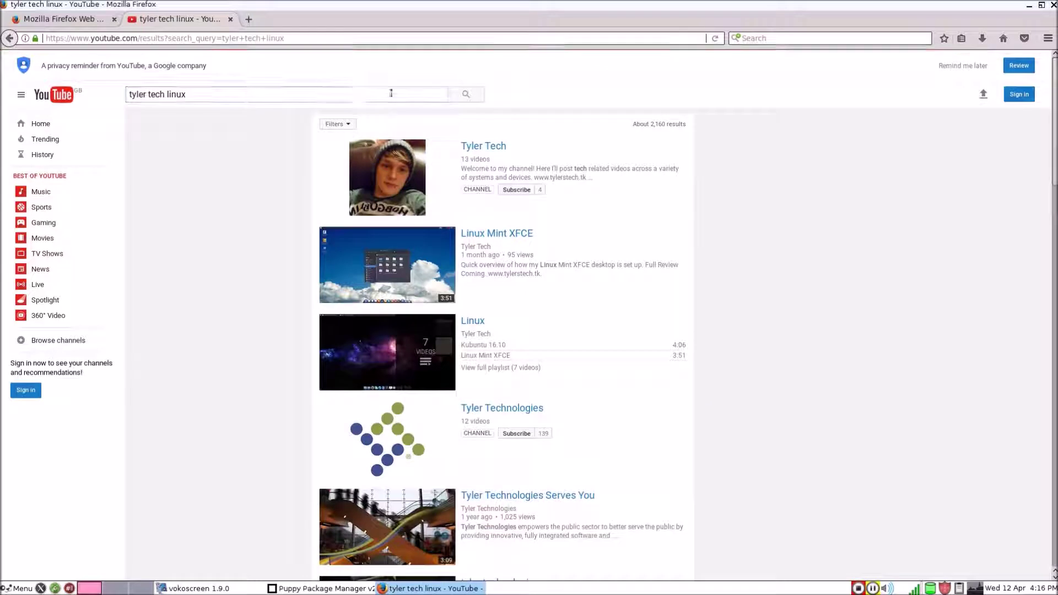
Play Ubuntu Mate 17.04 First Impressions from the Tyler Tech channel's videos, skip to about 2:50 and pause it.
{"action": "left_click", "coordinate": [480, 148]}
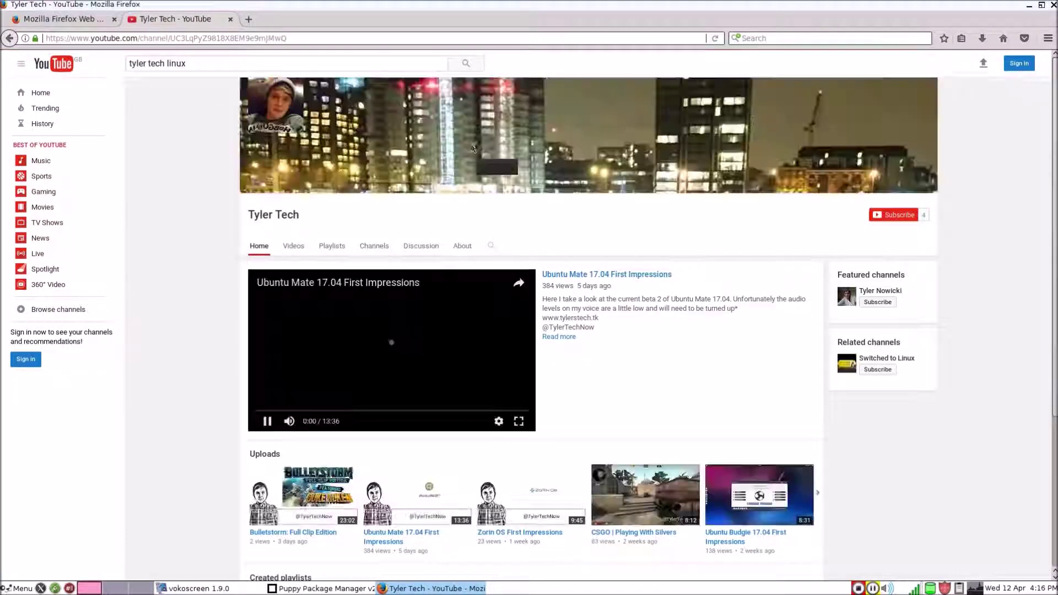
{"action": "left_click", "coordinate": [297, 250]}
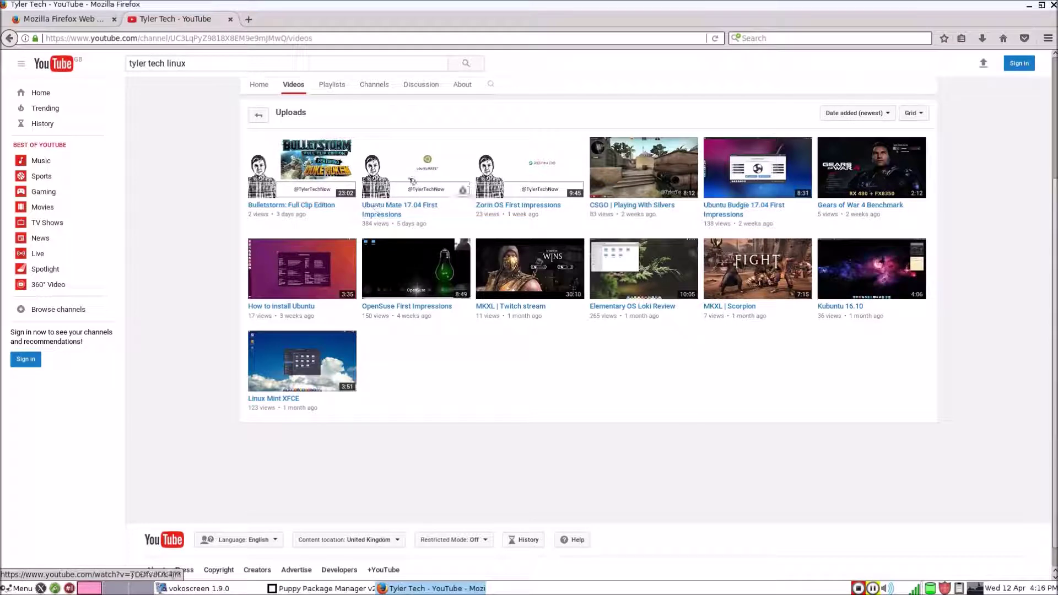
{"action": "left_click", "coordinate": [458, 190]}
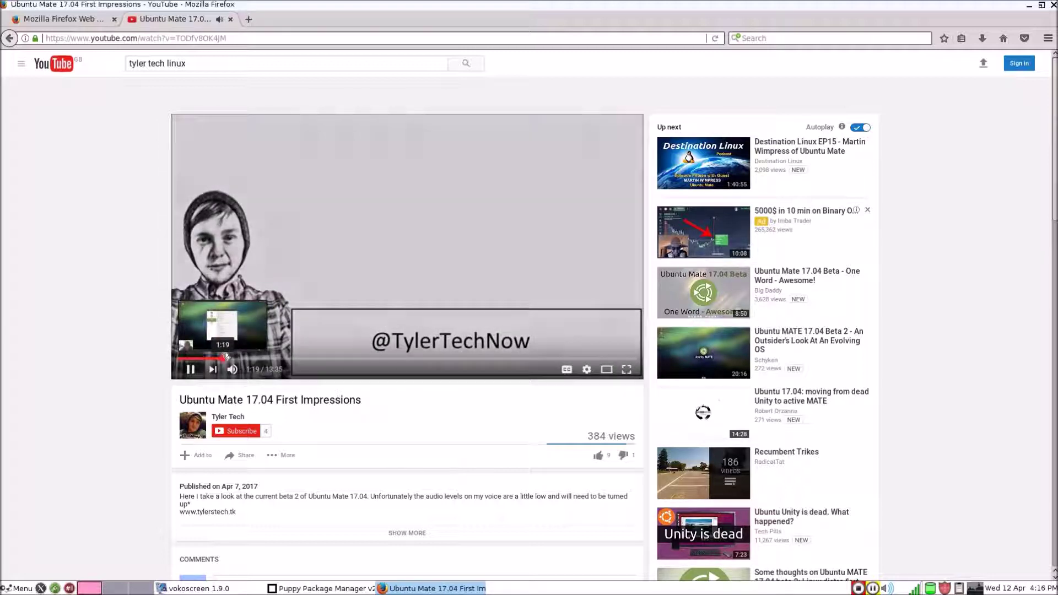
{"action": "left_click", "coordinate": [224, 359]}
{"action": "left_click", "coordinate": [277, 360]}
{"action": "left_click", "coordinate": [507, 253]}
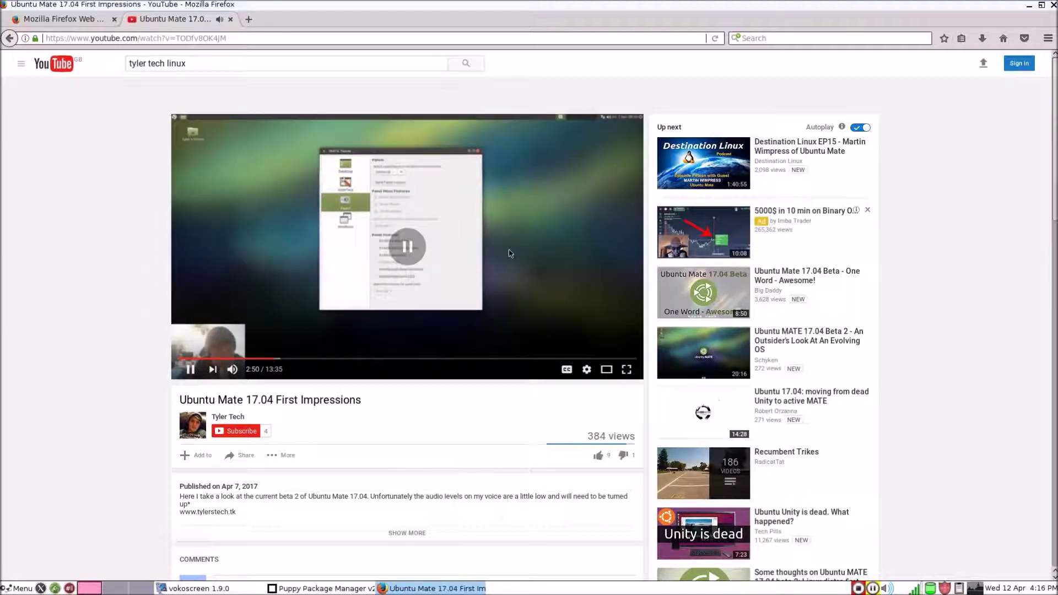
In the Retrovol hardware configuration, remove Capture Source and Auto-Mute Mode from the active sliders and apply the change.
{"action": "right_click", "coordinate": [884, 590]}
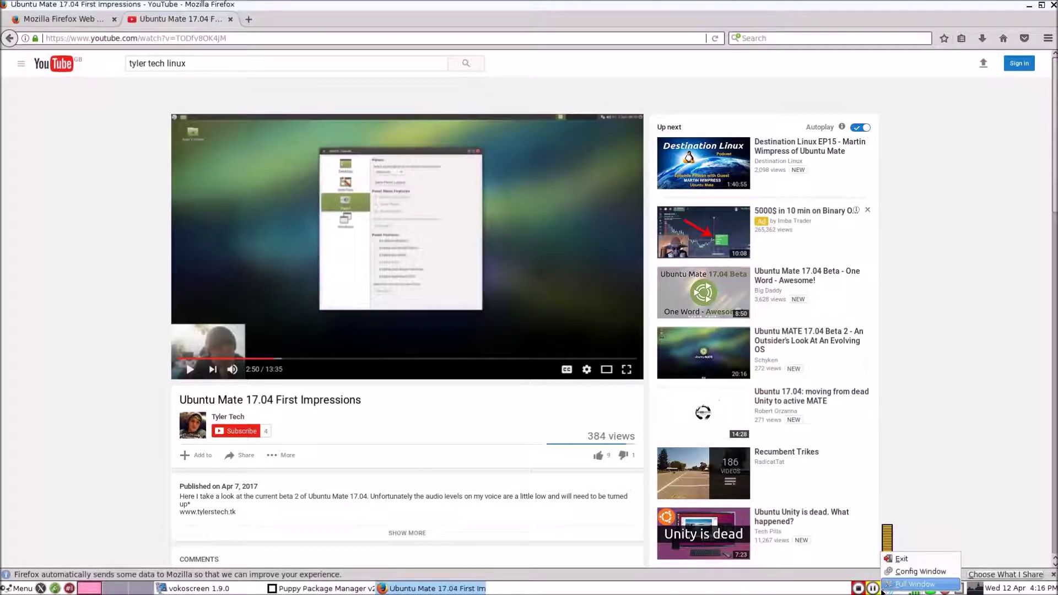
{"action": "left_click", "coordinate": [921, 571]}
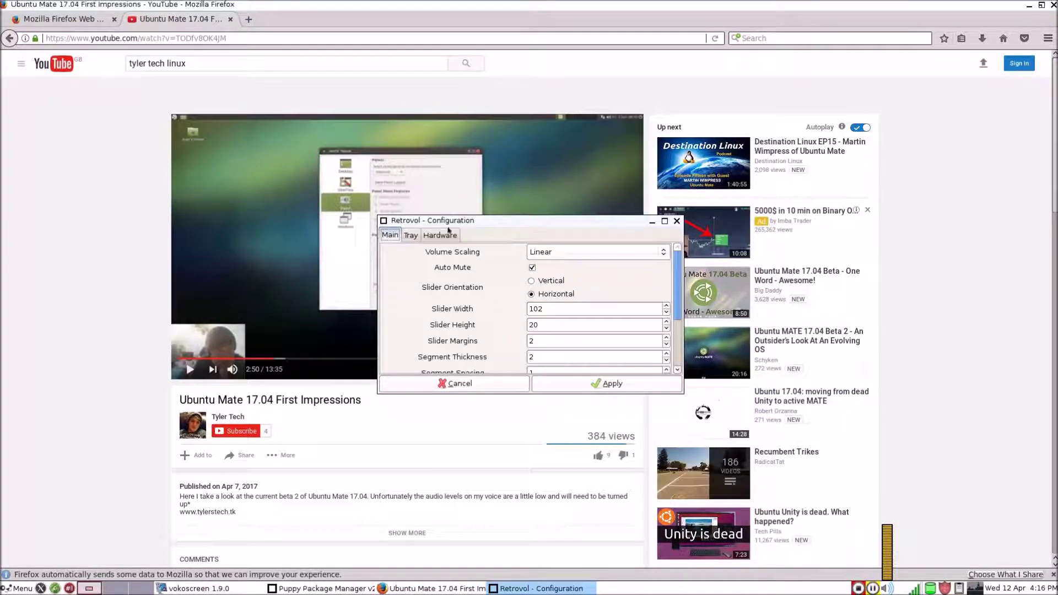
{"action": "left_click", "coordinate": [426, 236]}
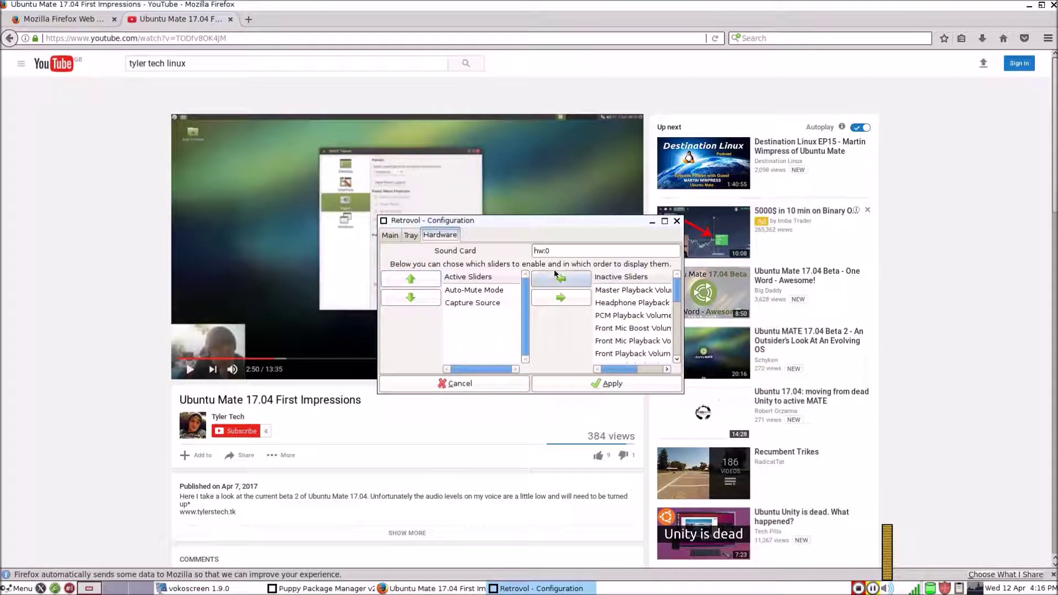
{"action": "left_click", "coordinate": [498, 305]}
{"action": "left_click", "coordinate": [561, 297]}
{"action": "left_click", "coordinate": [503, 292]}
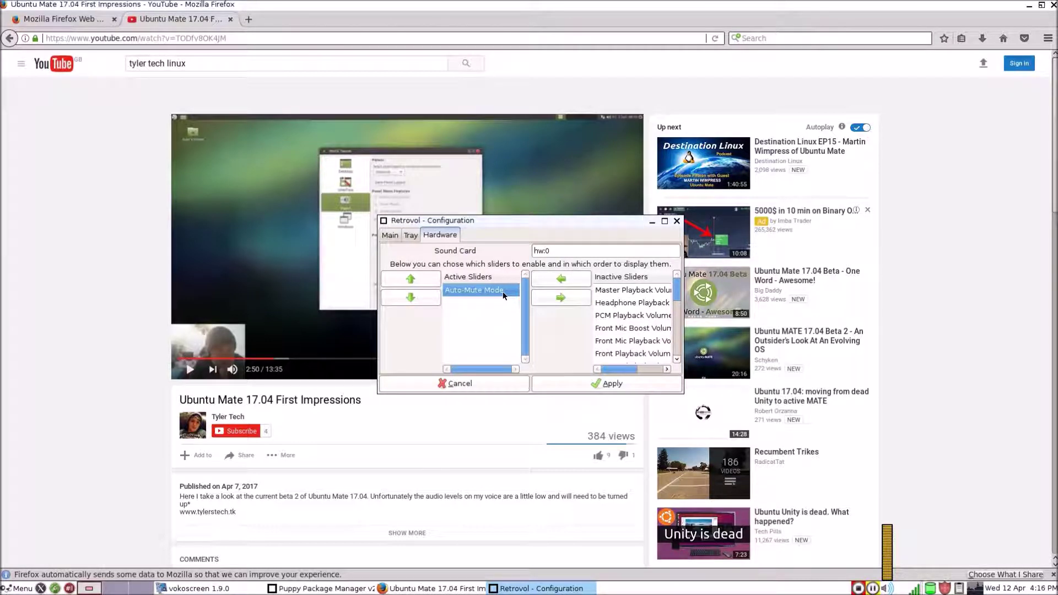
{"action": "left_click", "coordinate": [544, 303]}
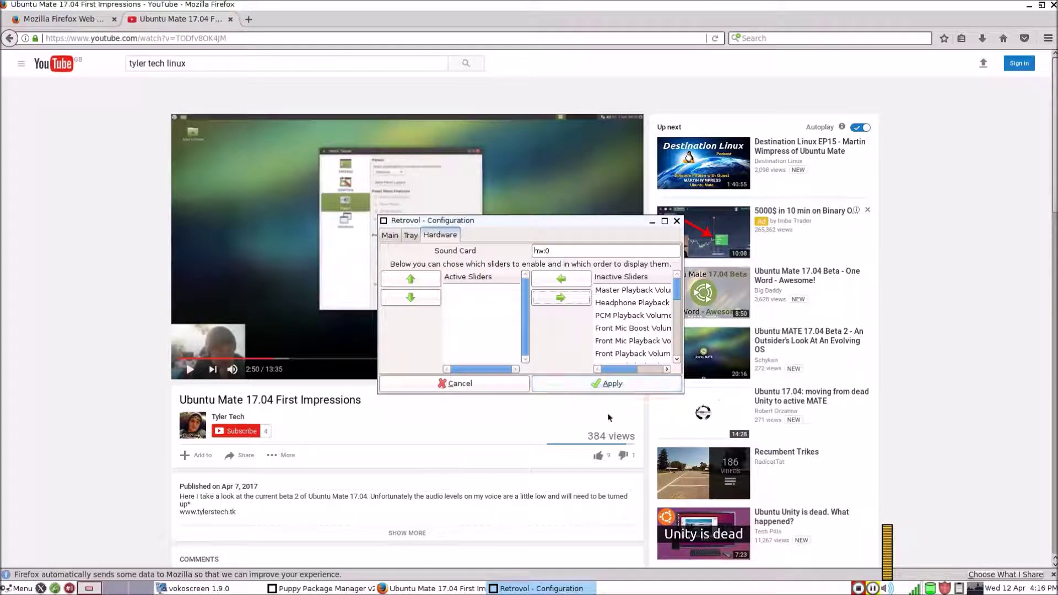
{"action": "left_click", "coordinate": [595, 383]}
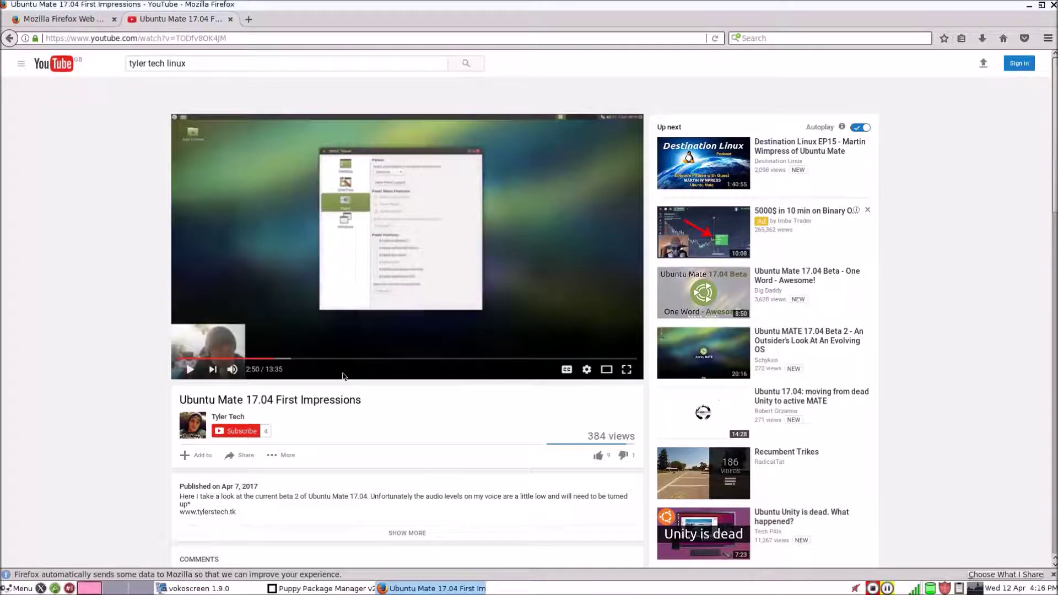
Play the video from near its beginning to test the sound, then check the volume slider and request Retrovol's full window.
{"action": "left_click", "coordinate": [228, 329]}
{"action": "left_click", "coordinate": [210, 358]}
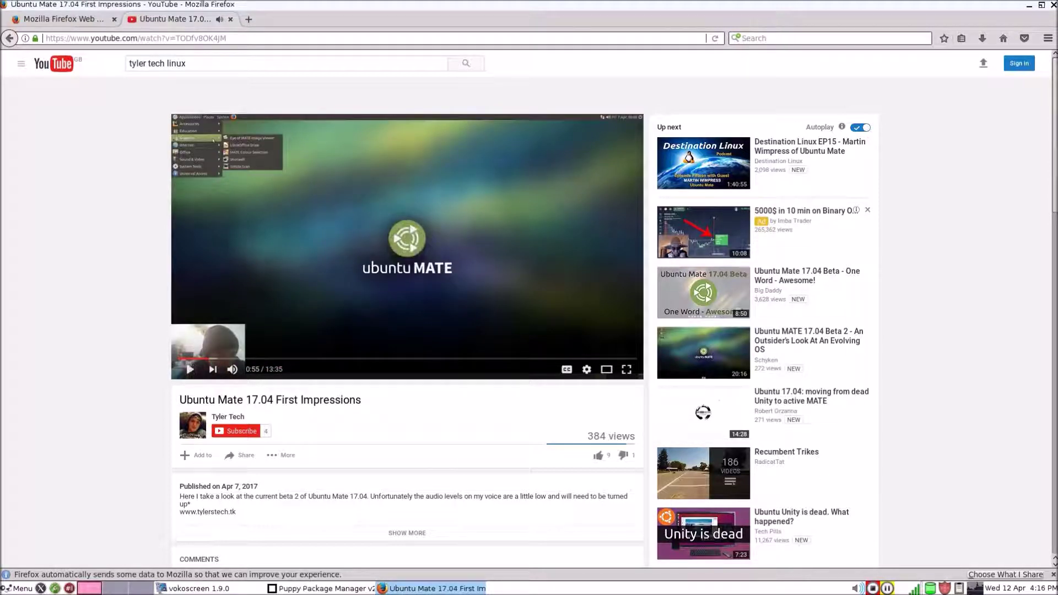
{"action": "left_click", "coordinate": [859, 588]}
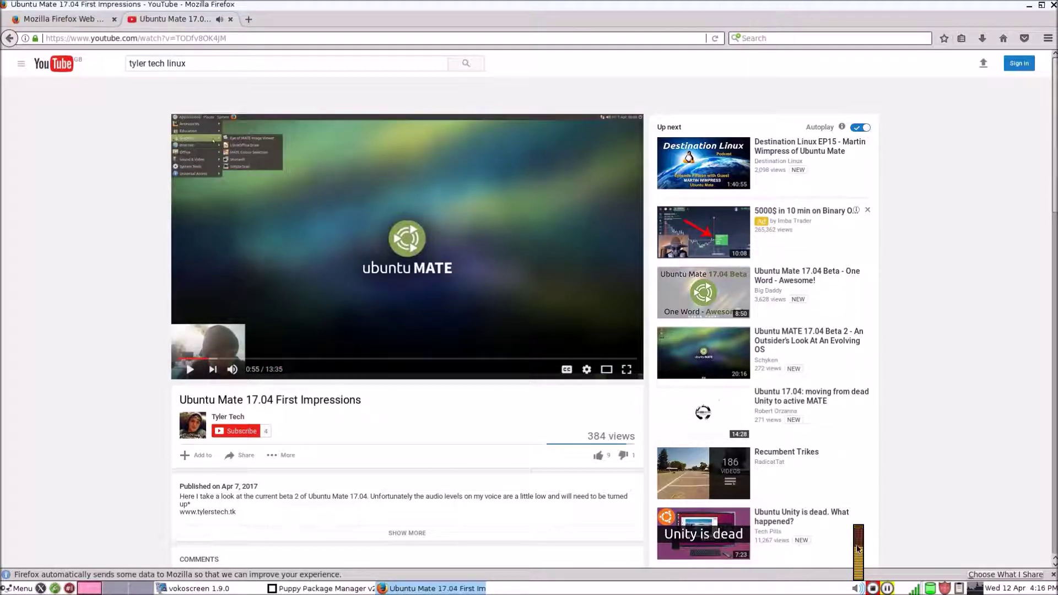
{"action": "right_click", "coordinate": [863, 591]}
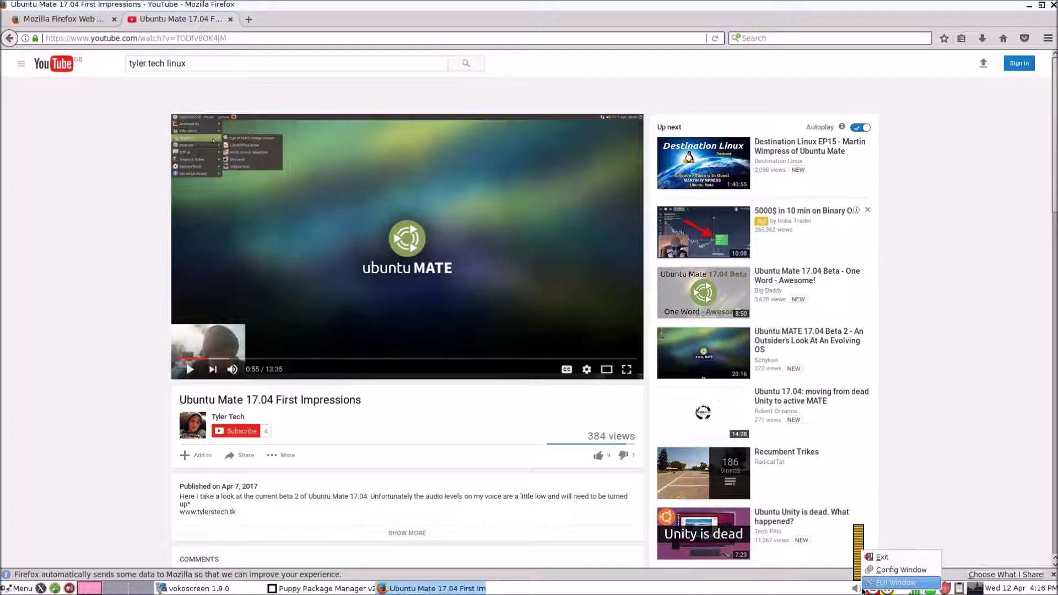
{"action": "left_click", "coordinate": [894, 583]}
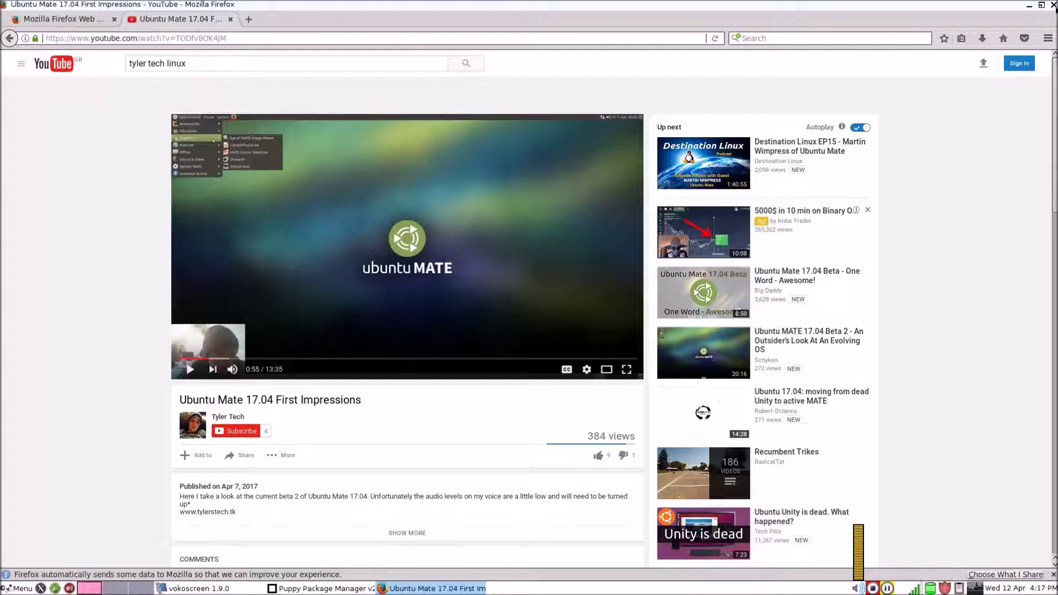
Close Firefox with all its tabs and launch the Firefox Web Browser again.
{"action": "left_click", "coordinate": [1054, 6]}
{"action": "left_click", "coordinate": [643, 323]}
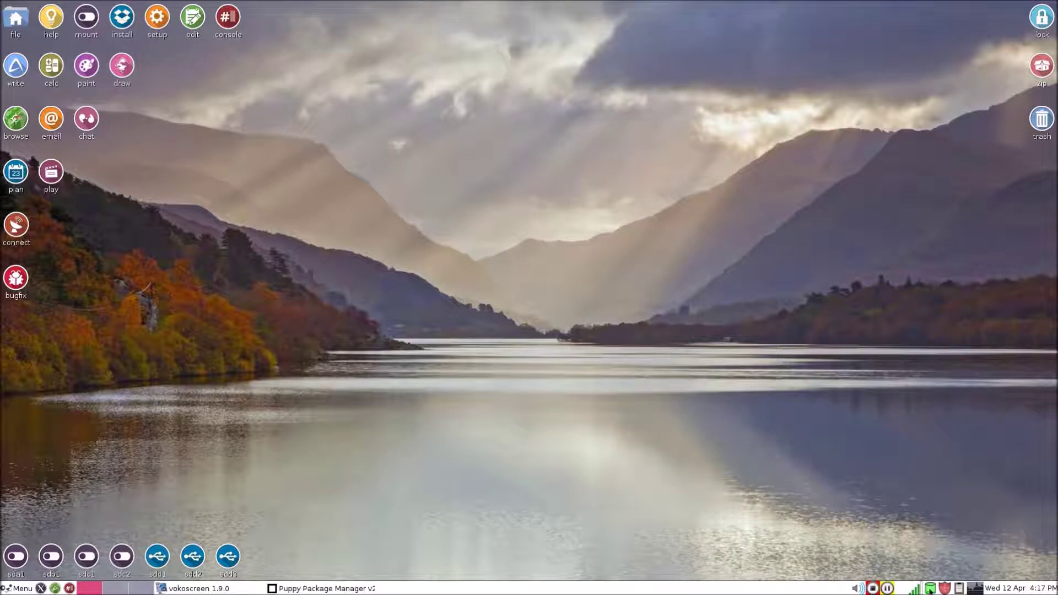
{"action": "mouse_move", "coordinate": [931, 591]}
{"action": "left_click", "coordinate": [16, 588]}
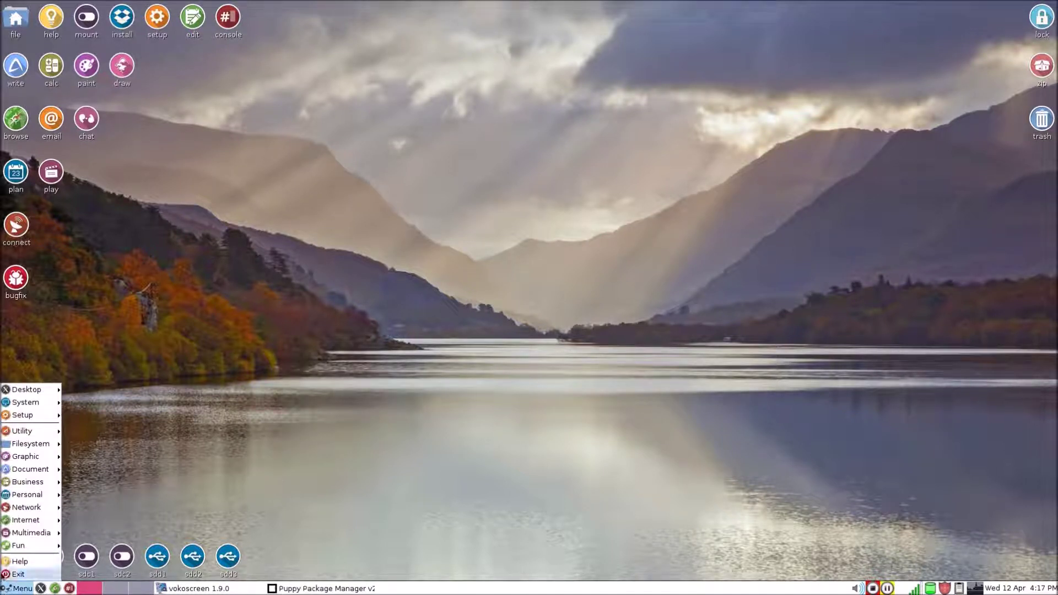
{"action": "mouse_move", "coordinate": [24, 520]}
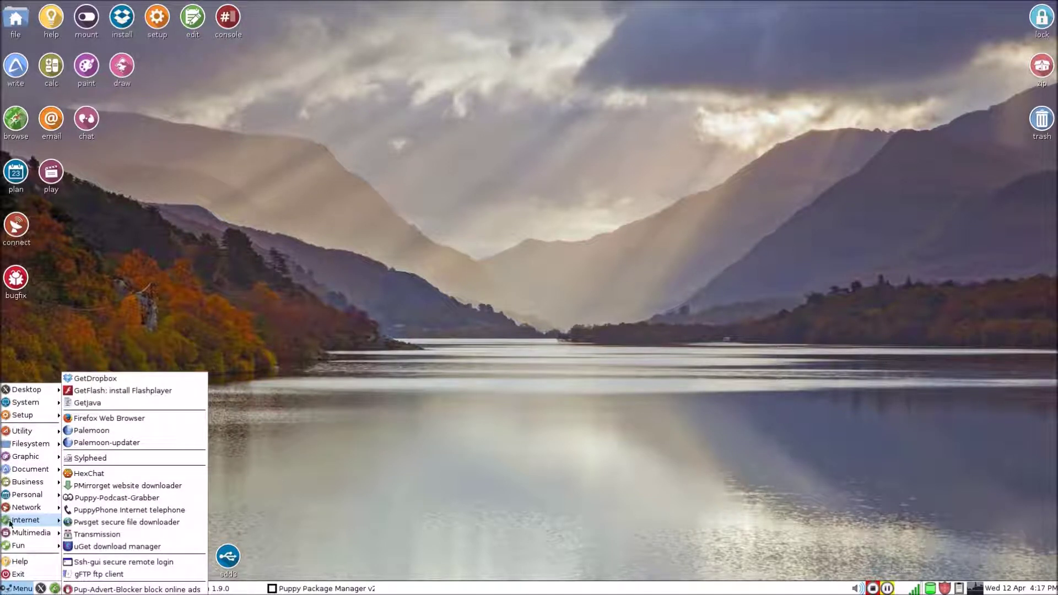
{"action": "left_click", "coordinate": [115, 419]}
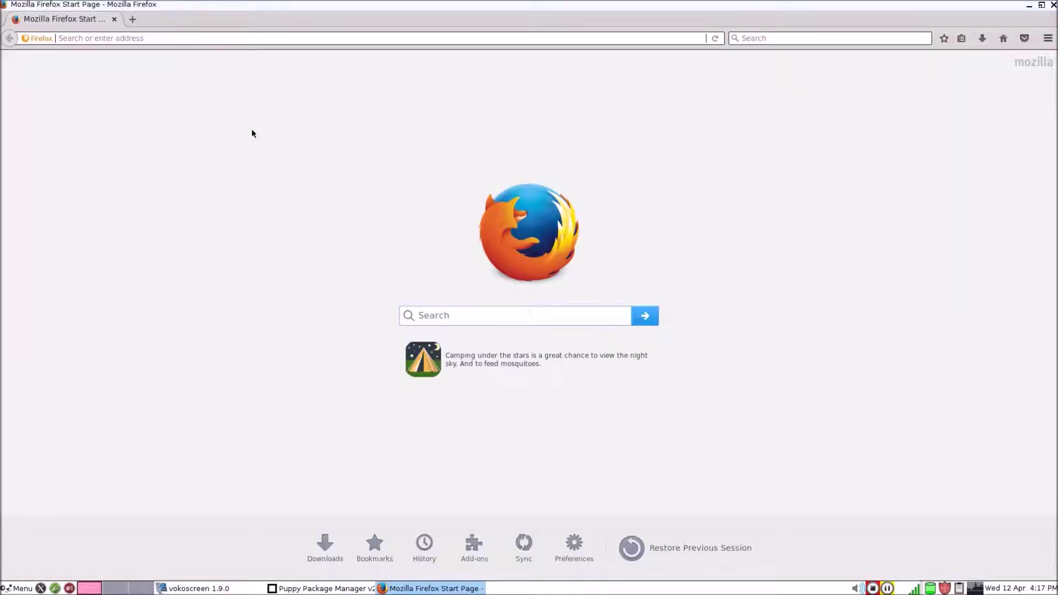
Open the Tyler Tech channel's videos page on YouTube.
{"action": "type", "text": "ty"}
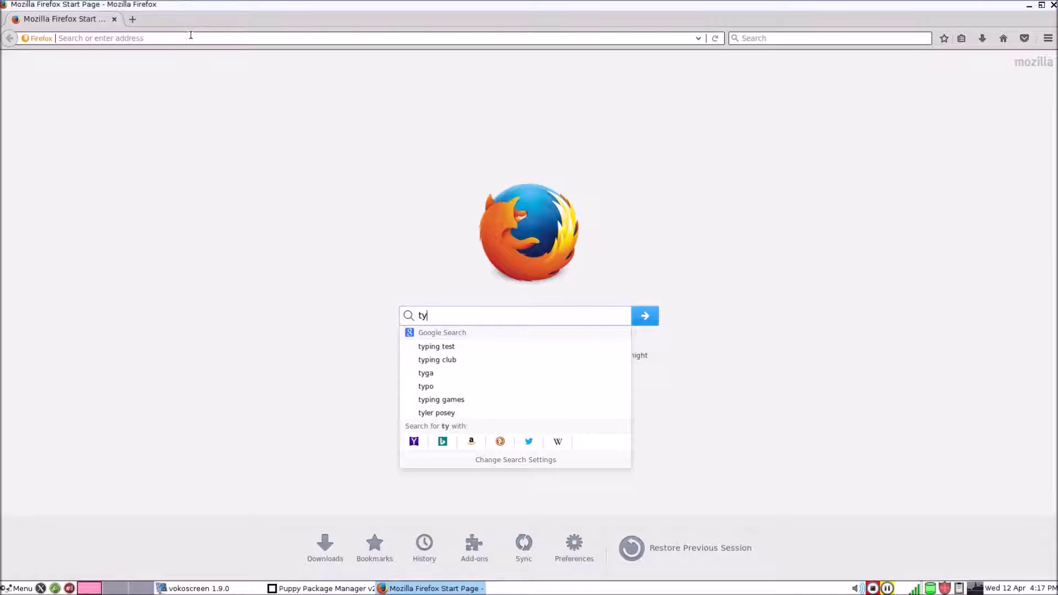
{"action": "left_click", "coordinate": [191, 35]}
{"action": "type", "text": "tylerstech.tk/"}
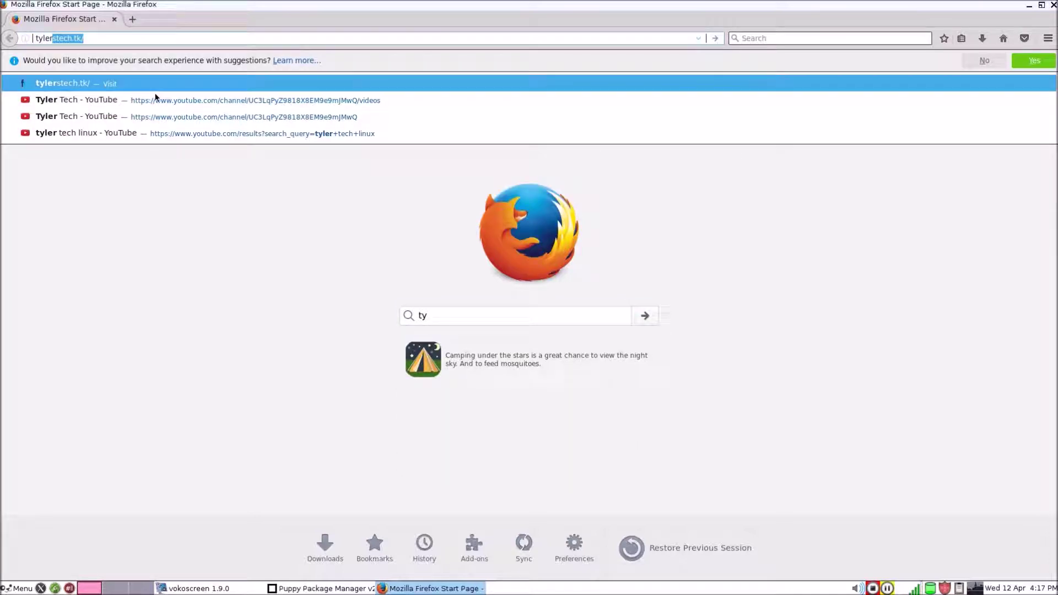
{"action": "left_click", "coordinate": [146, 101]}
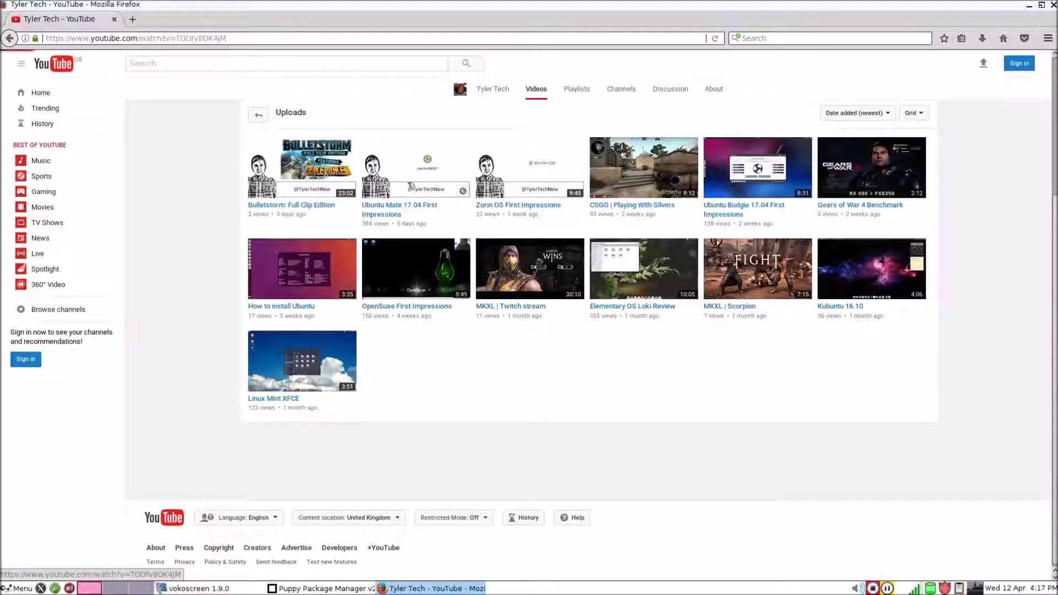
Play Ubuntu Mate 17.04 First Impressions for a couple of seconds, pause it and close Firefox.
{"action": "left_click", "coordinate": [410, 185]}
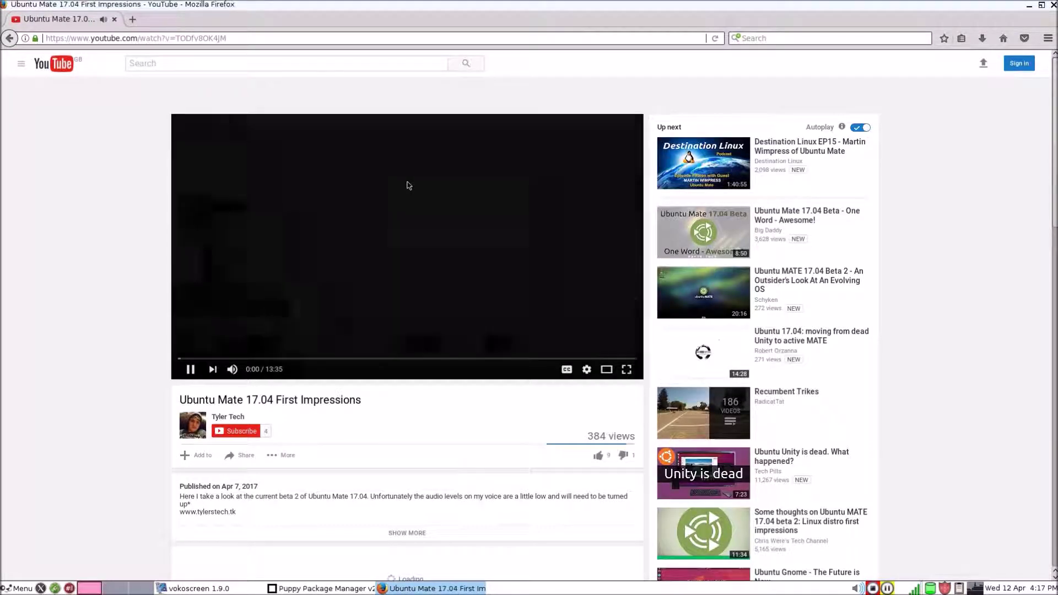
{"action": "left_click", "coordinate": [407, 180]}
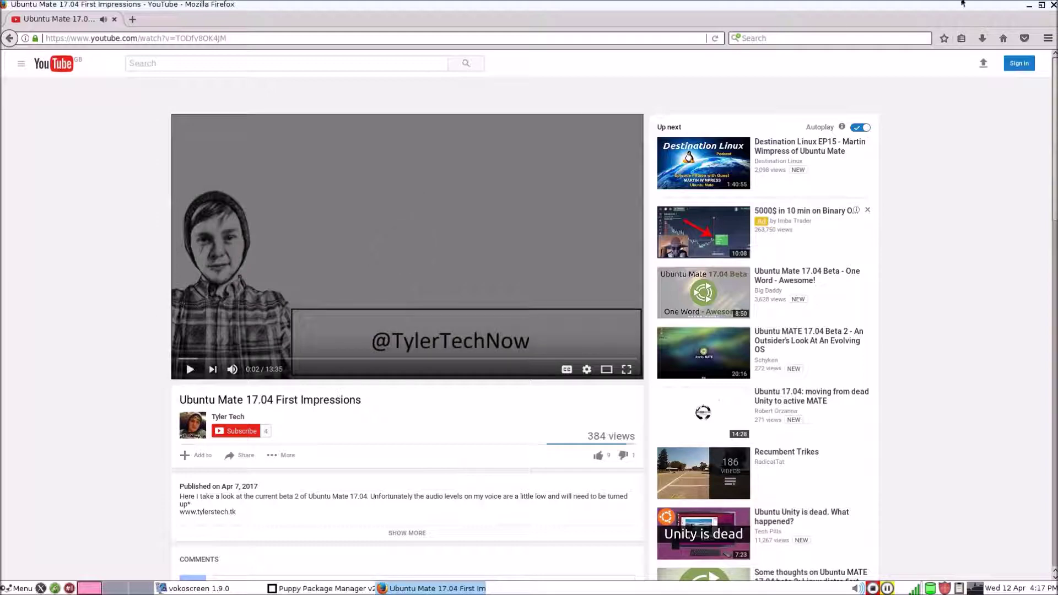
{"action": "left_click", "coordinate": [1053, 4]}
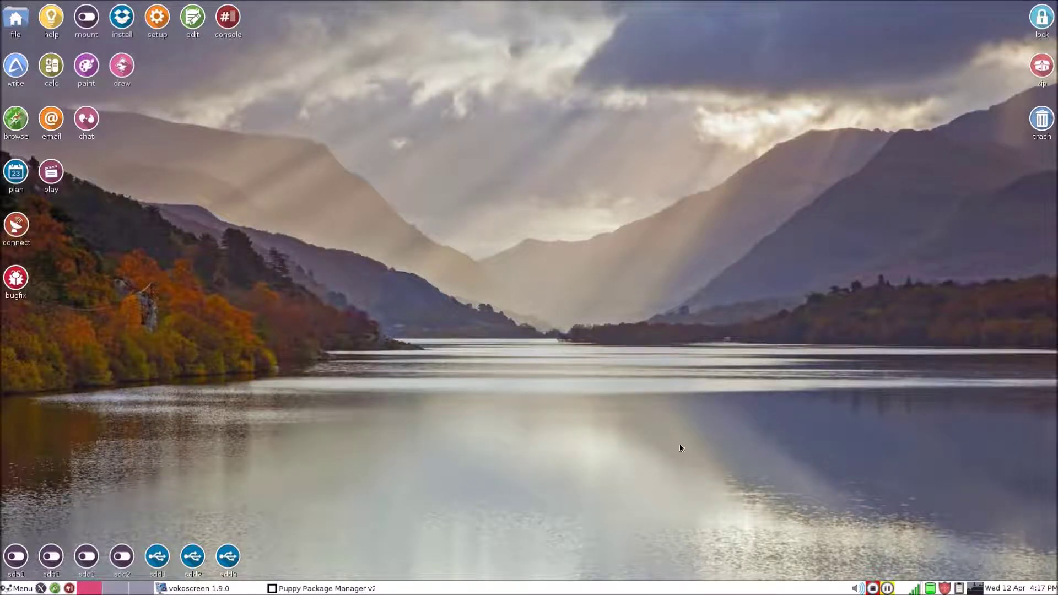
Try to download and install the stable version of LibreOffice with the Get LibreOffice installer, then dismiss its message.
{"action": "left_click", "coordinate": [17, 589]}
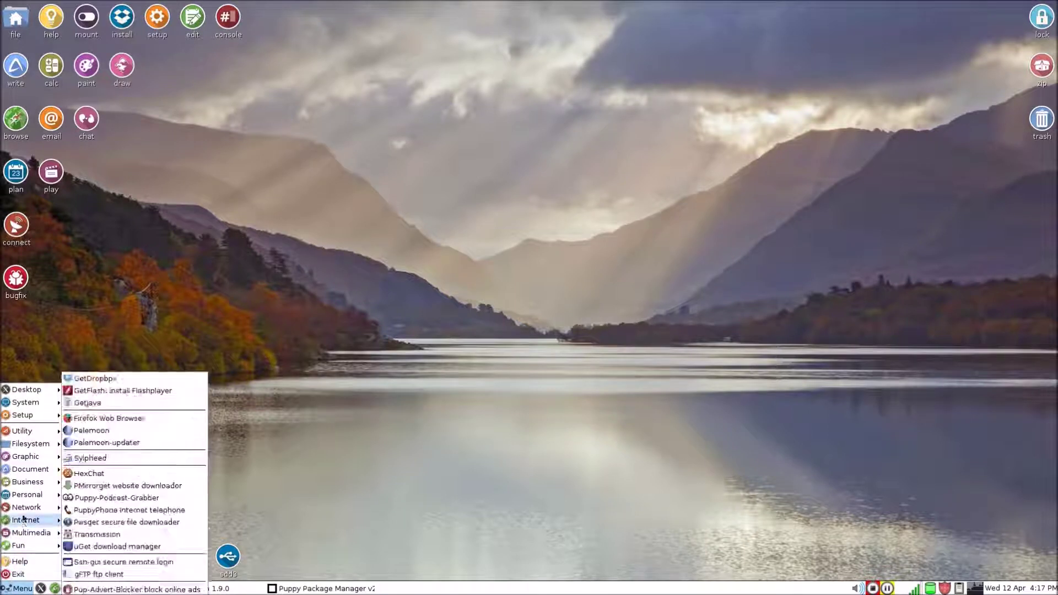
{"action": "mouse_move", "coordinate": [25, 495]}
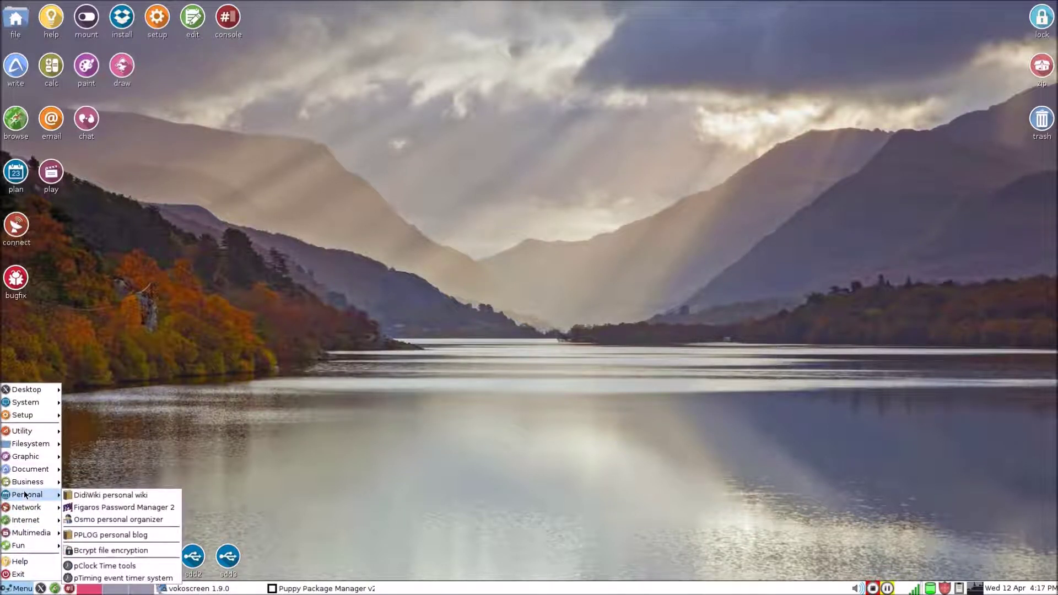
{"action": "mouse_move", "coordinate": [31, 476]}
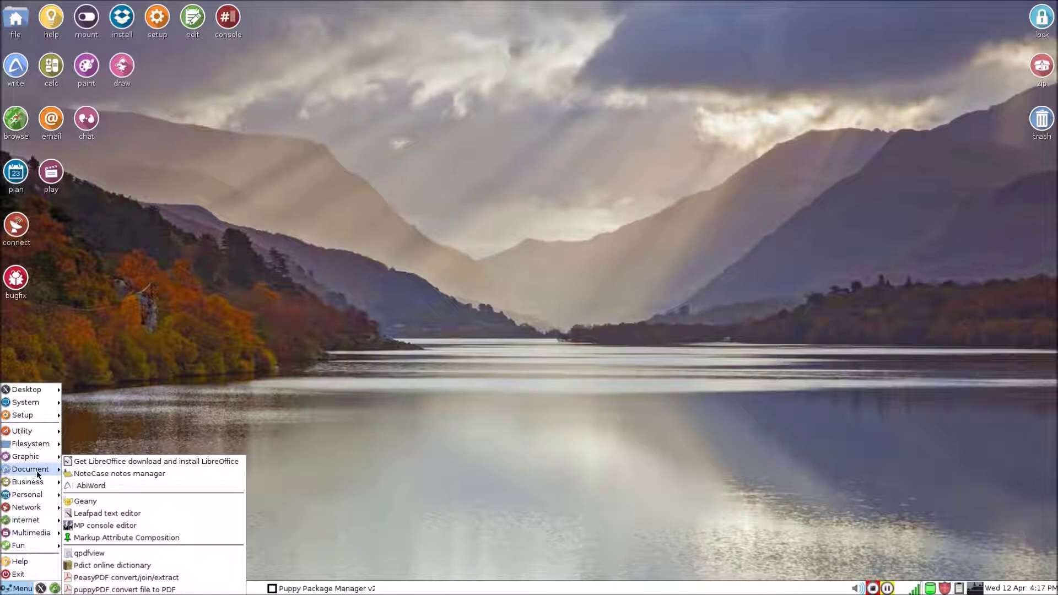
{"action": "left_click", "coordinate": [110, 464]}
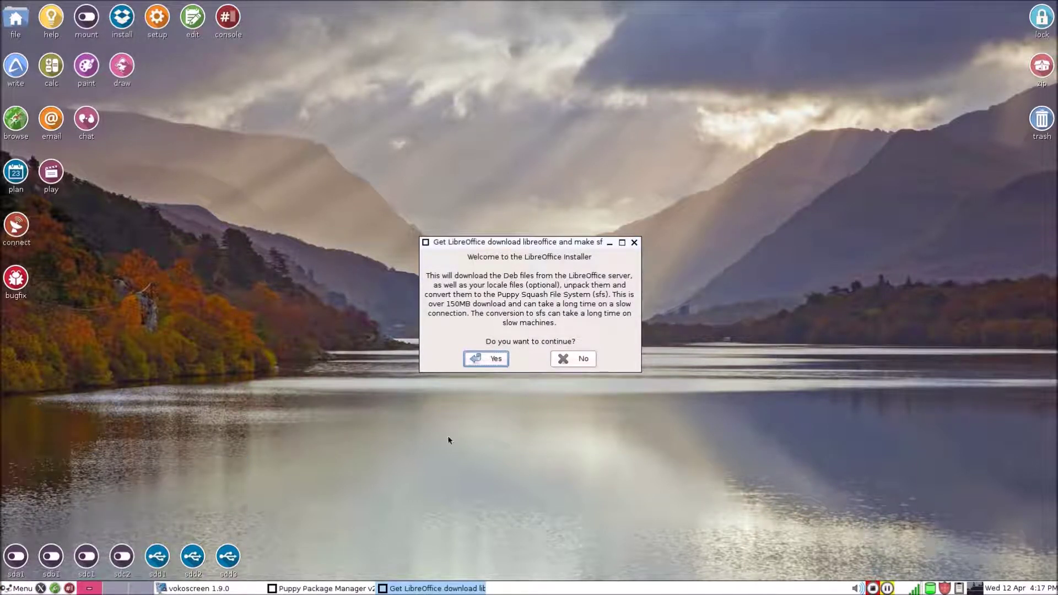
{"action": "left_click", "coordinate": [496, 360]}
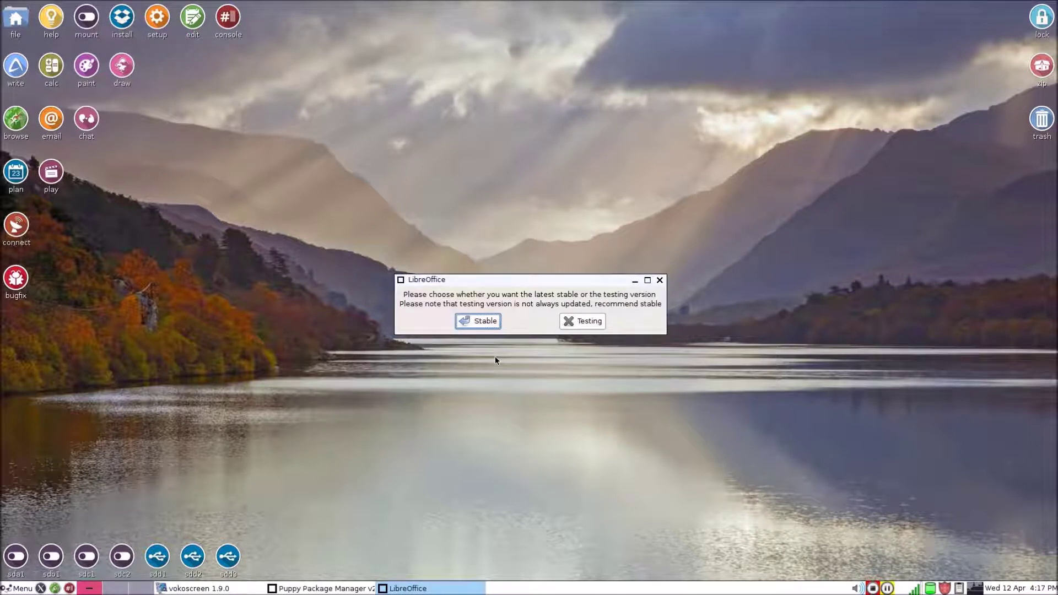
{"action": "left_click", "coordinate": [478, 322]}
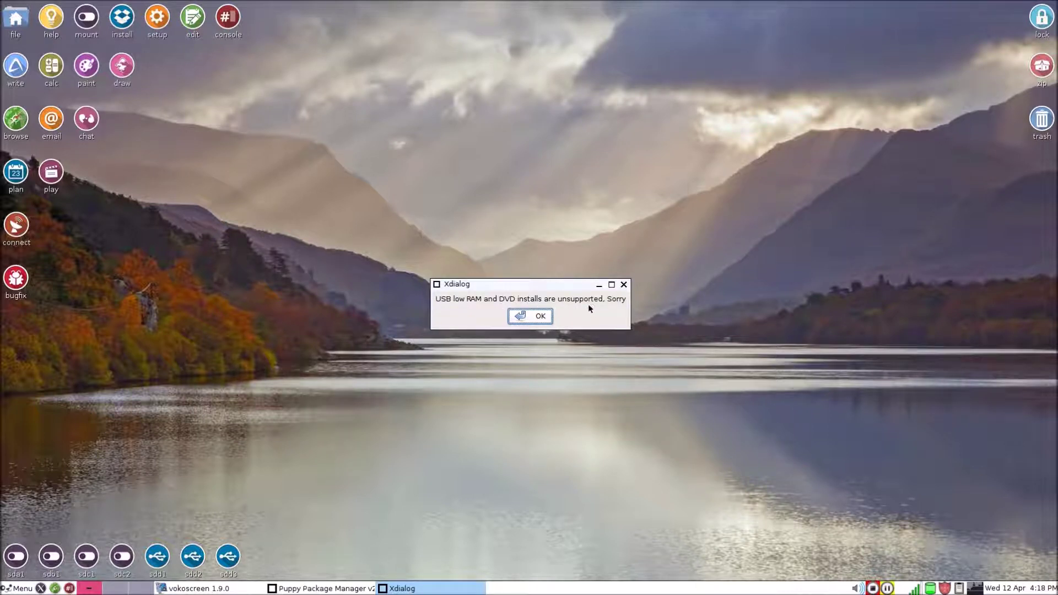
{"action": "left_click", "coordinate": [551, 317]}
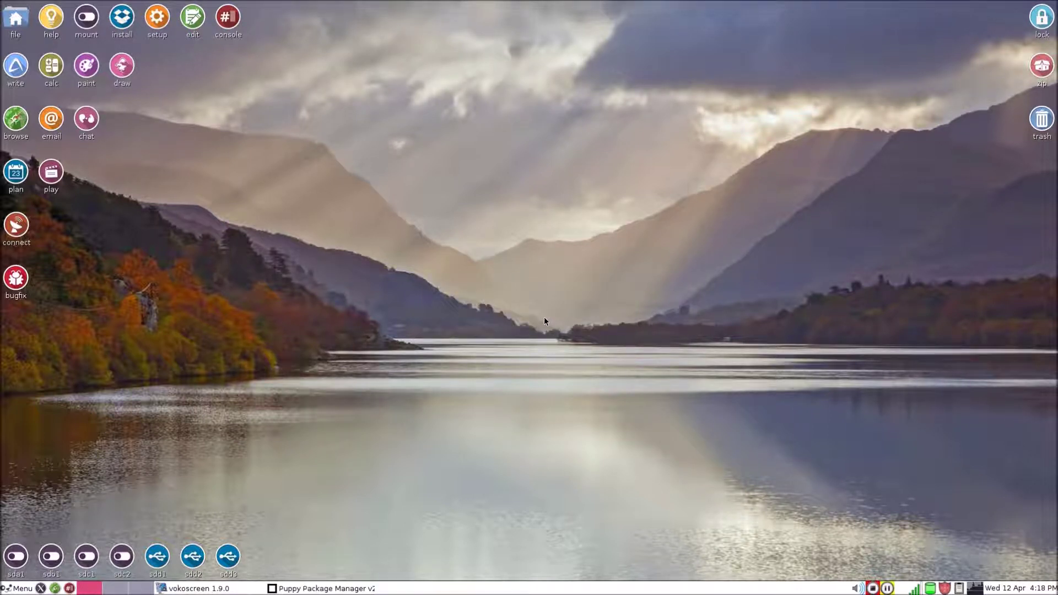
Switch to the Puppy Package Manager and search its packages for librewriter.
{"action": "left_click", "coordinate": [340, 589]}
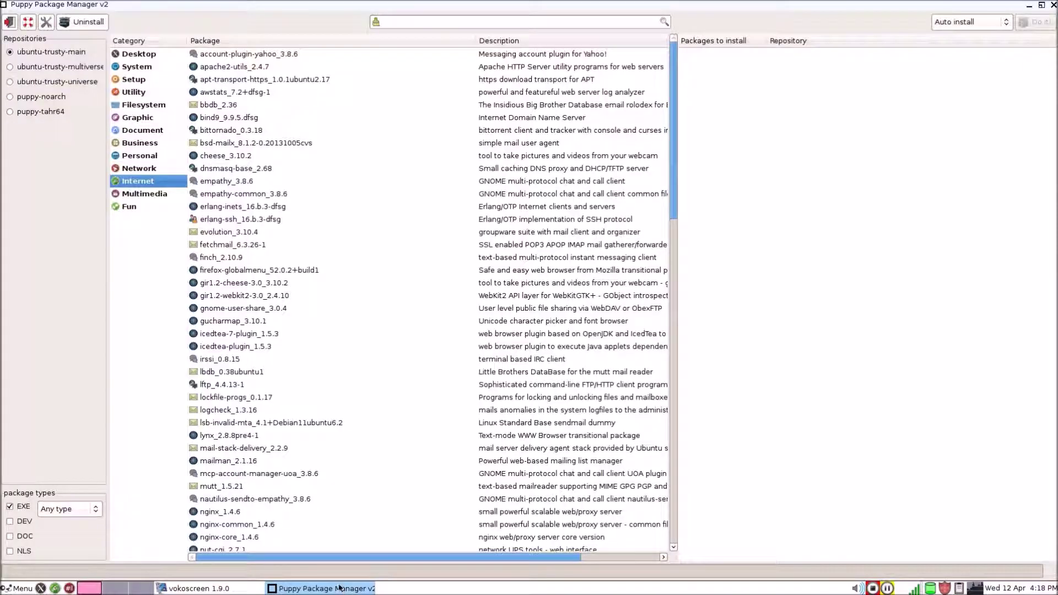
{"action": "left_click", "coordinate": [438, 22]}
{"action": "type", "text": "librewriter"}
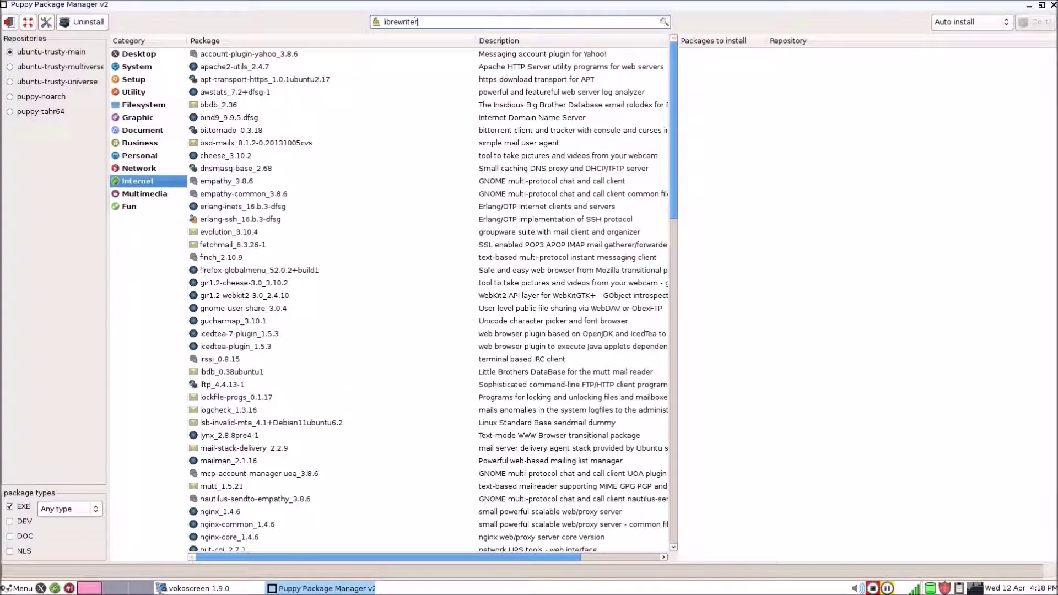
{"action": "key", "text": "Return"}
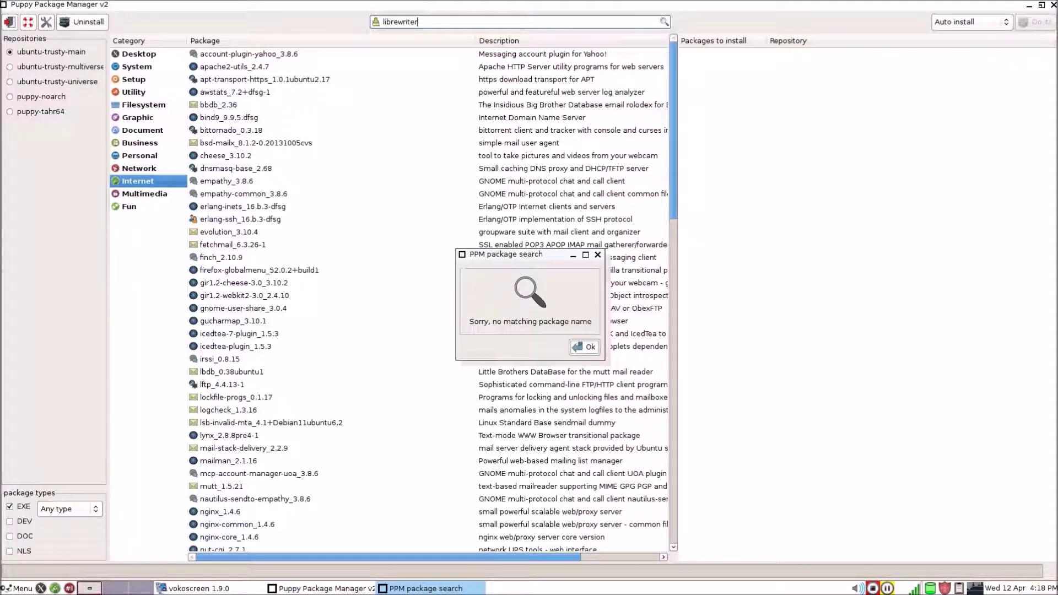
{"action": "left_click", "coordinate": [584, 347]}
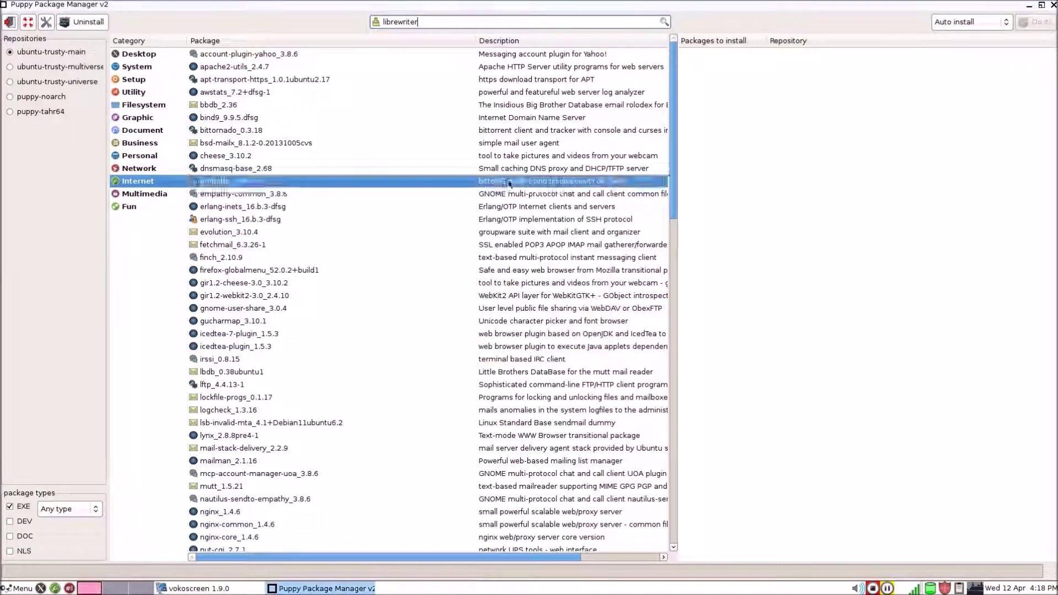
Search the packages for libre, dismiss the version differences notice and look through the matches for a LibreOffice package.
{"action": "key", "text": "BackSpace"}
{"action": "key", "text": "Return"}
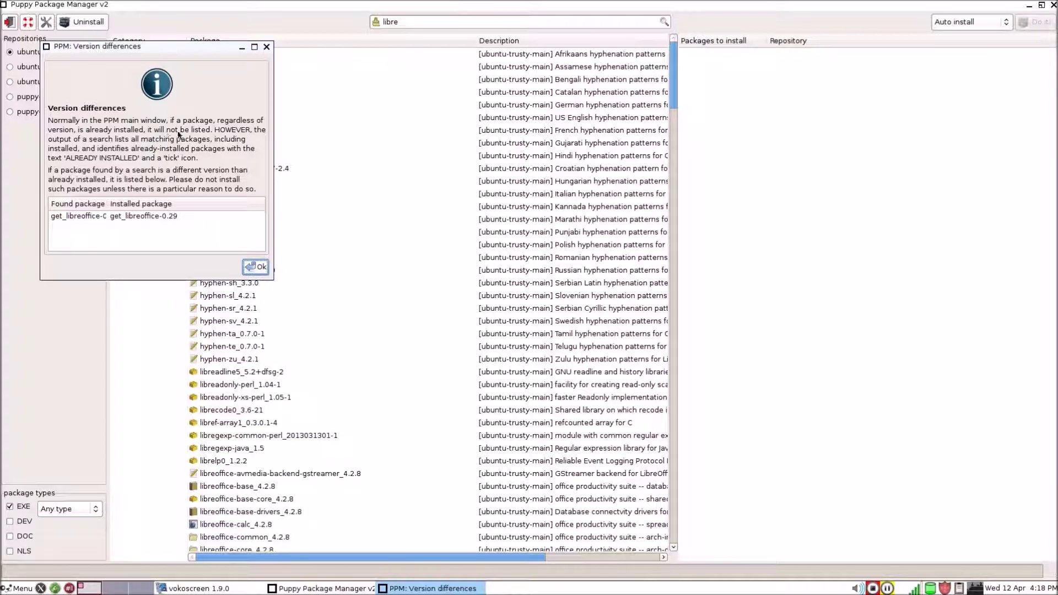
{"action": "left_click", "coordinate": [255, 267]}
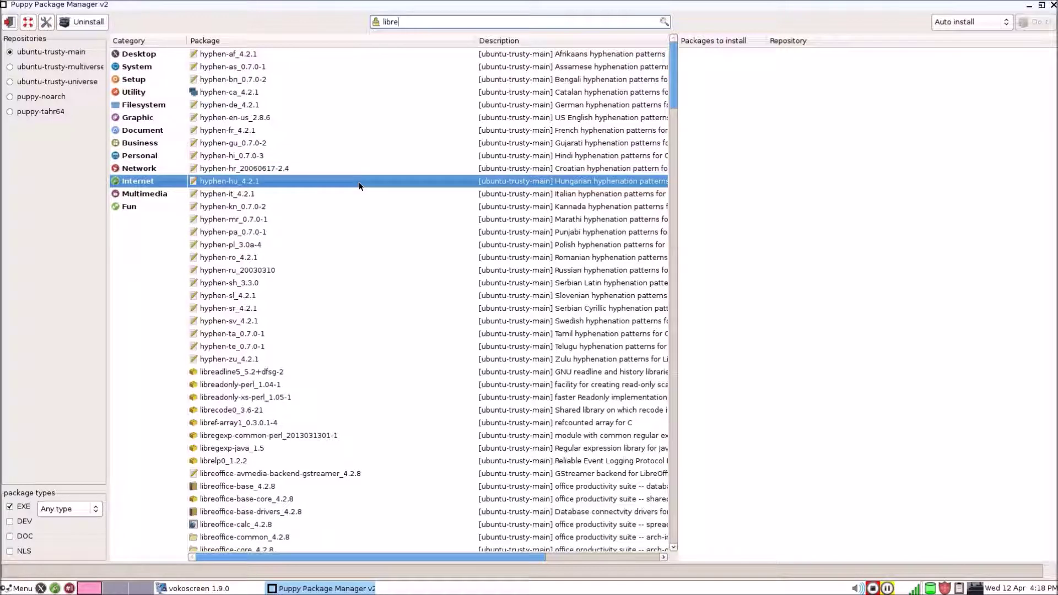
{"action": "scroll", "coordinate": [359, 183], "scroll_direction": "down", "scroll_amount": 4}
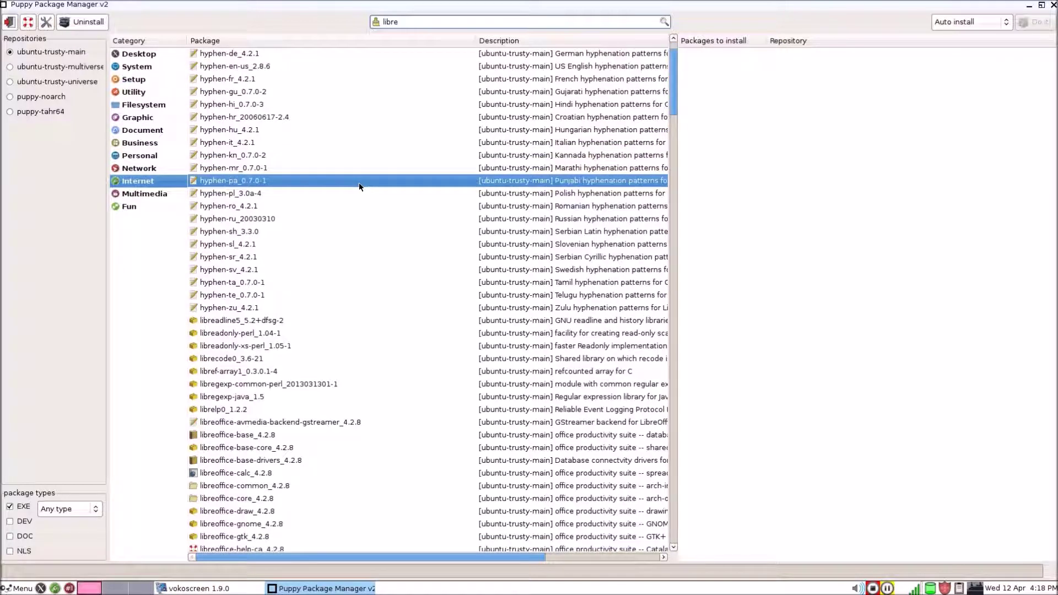
{"action": "scroll", "coordinate": [358, 190], "scroll_direction": "down", "scroll_amount": 20}
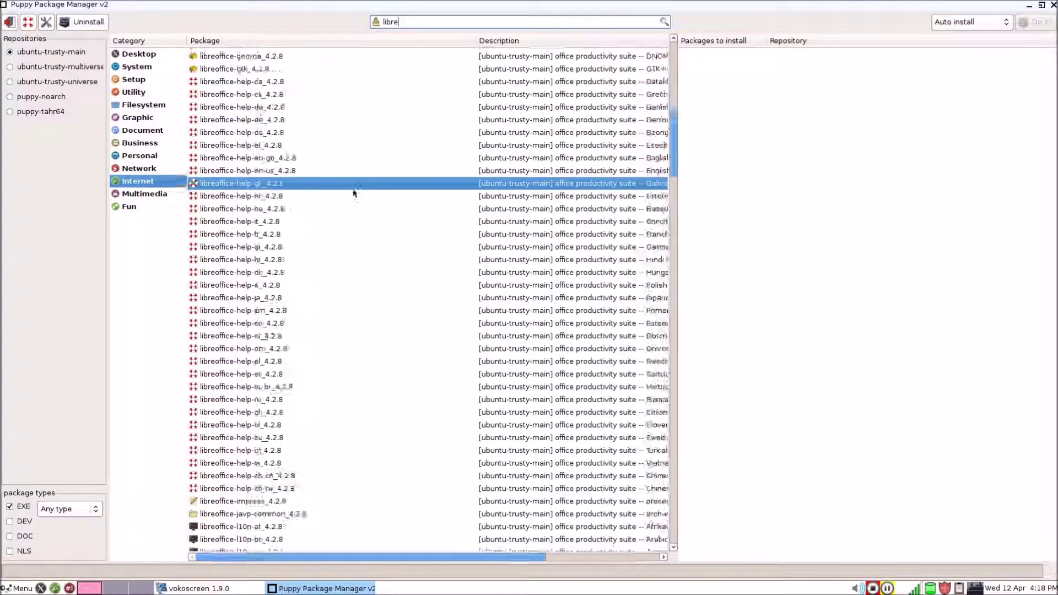
{"action": "scroll", "coordinate": [353, 191], "scroll_direction": "down", "scroll_amount": 20}
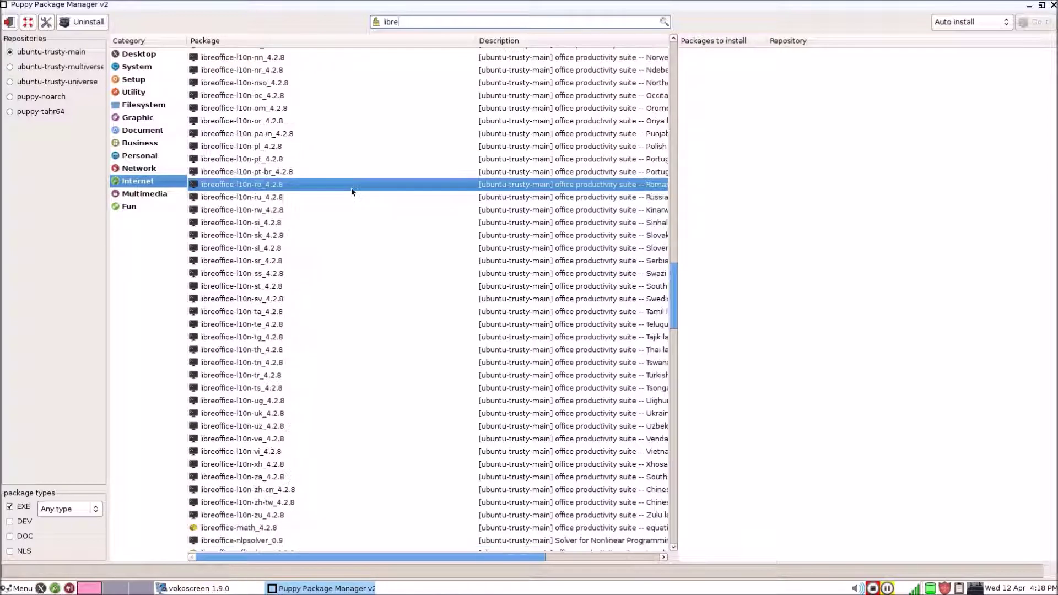
{"action": "scroll", "coordinate": [353, 191], "scroll_direction": "down", "scroll_amount": 11}
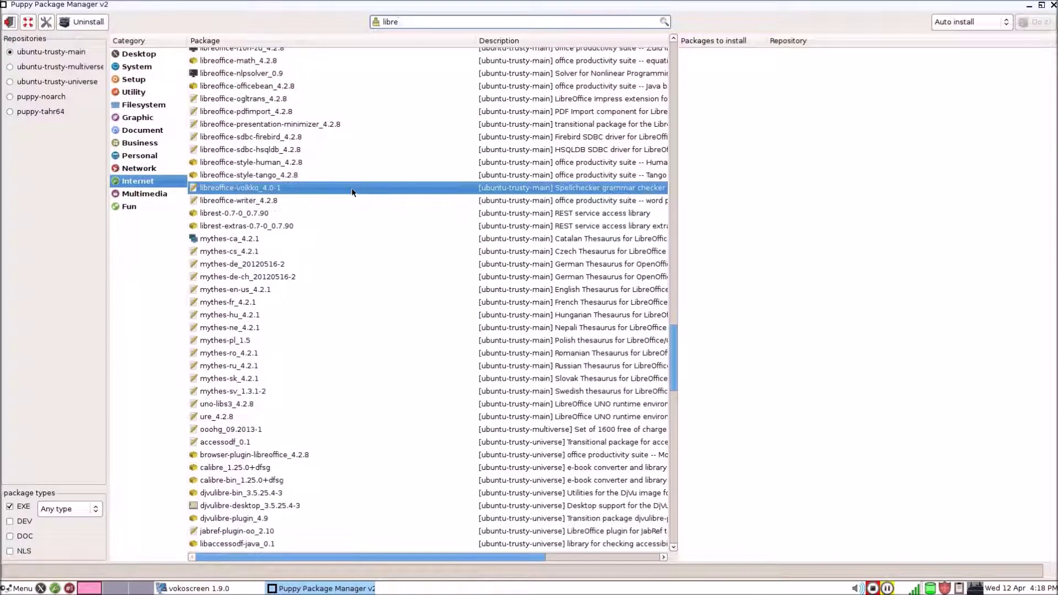
{"action": "scroll", "coordinate": [353, 191], "scroll_direction": "down", "scroll_amount": 7}
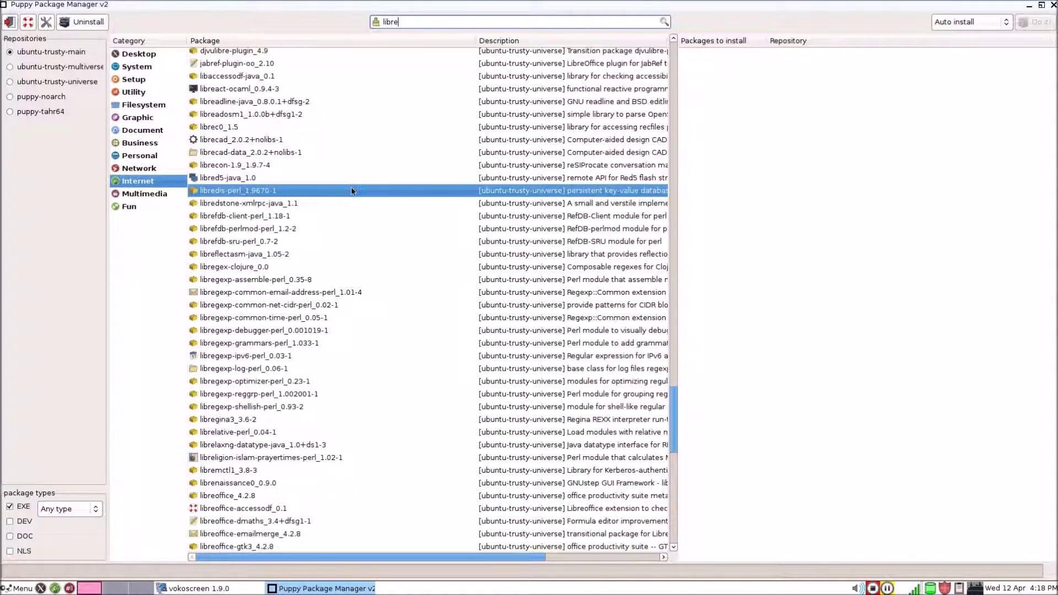
{"action": "scroll", "coordinate": [352, 192], "scroll_direction": "down", "scroll_amount": 13}
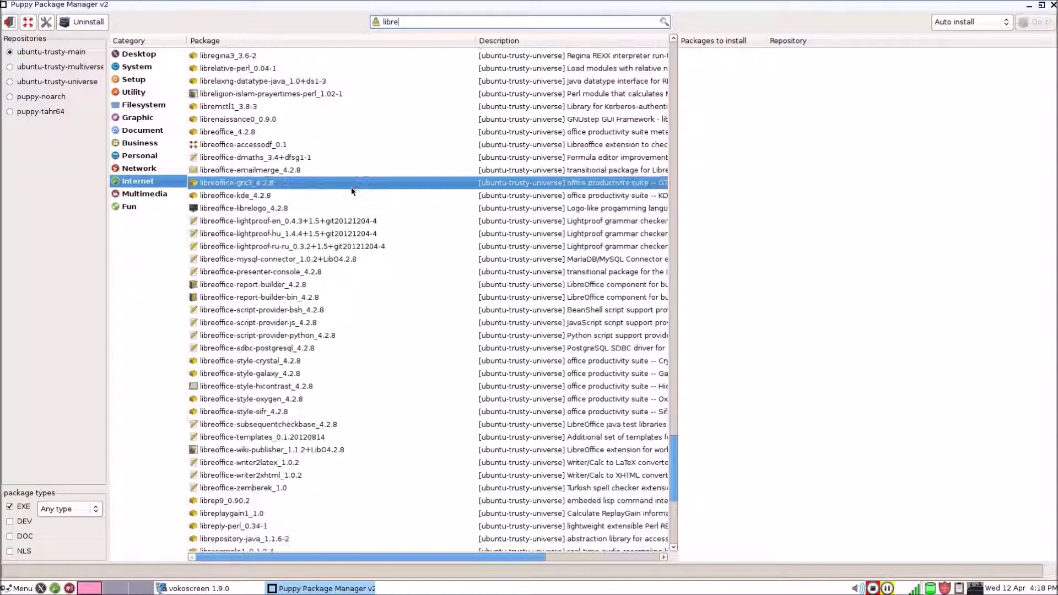
{"action": "scroll", "coordinate": [352, 191], "scroll_direction": "down", "scroll_amount": 4}
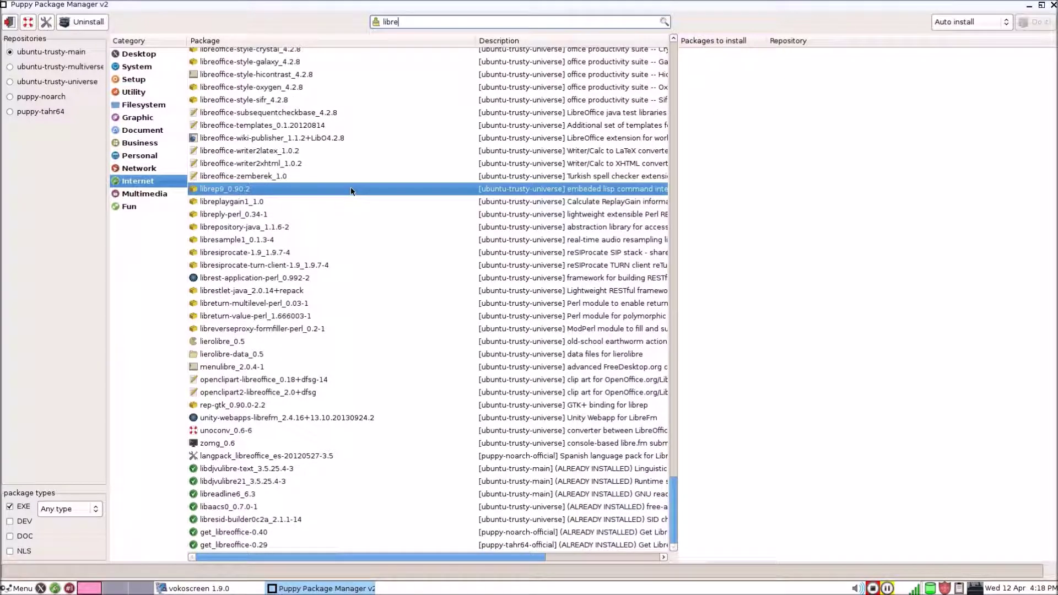
Search the packages for writer and examine the matching entries for LibreOffice Writer.
{"action": "double_click", "coordinate": [390, 21]}
{"action": "type", "text": "writer"}
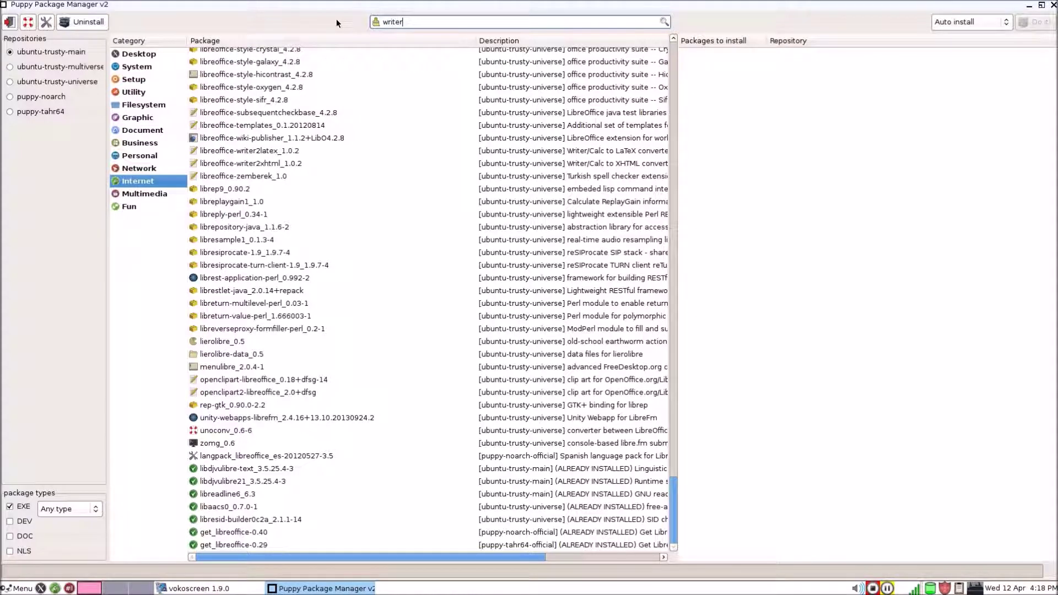
{"action": "key", "text": "Return"}
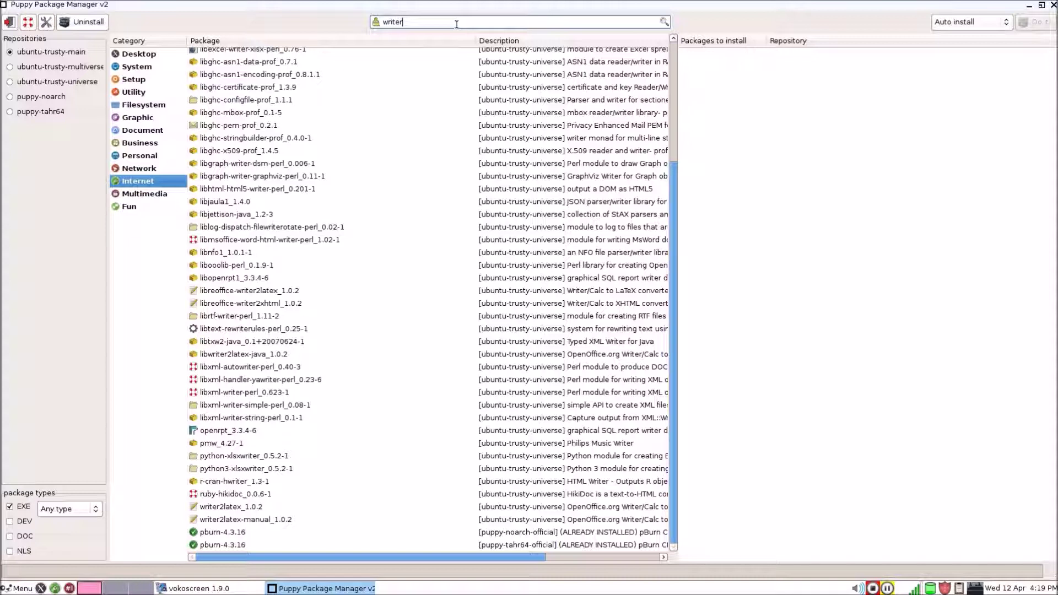
{"action": "left_click_drag", "start_coordinate": [673, 203], "coordinate": [664, 74]}
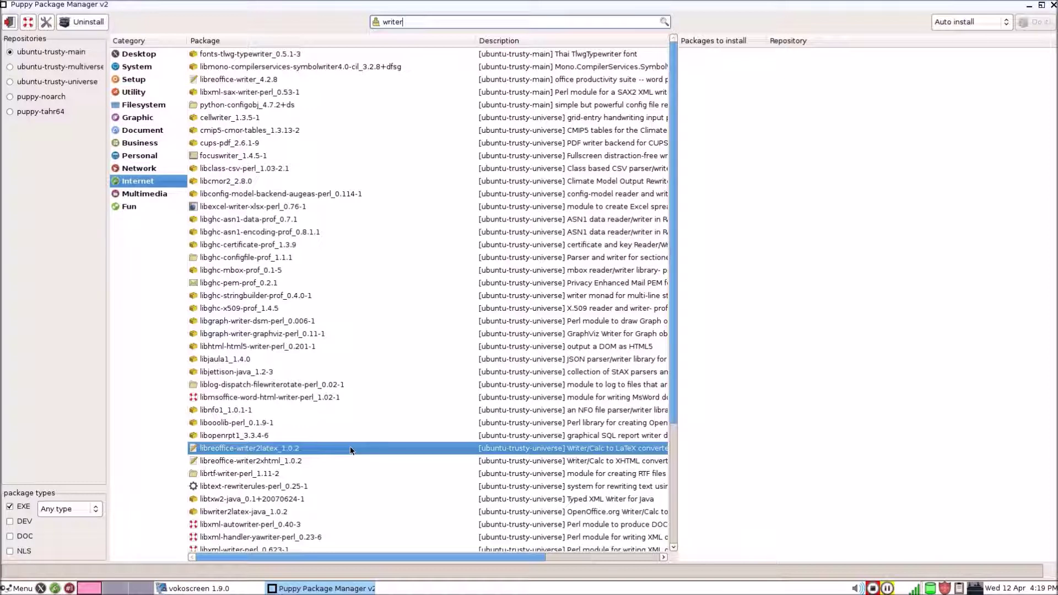
{"action": "scroll", "coordinate": [344, 471], "scroll_direction": "down", "scroll_amount": 3}
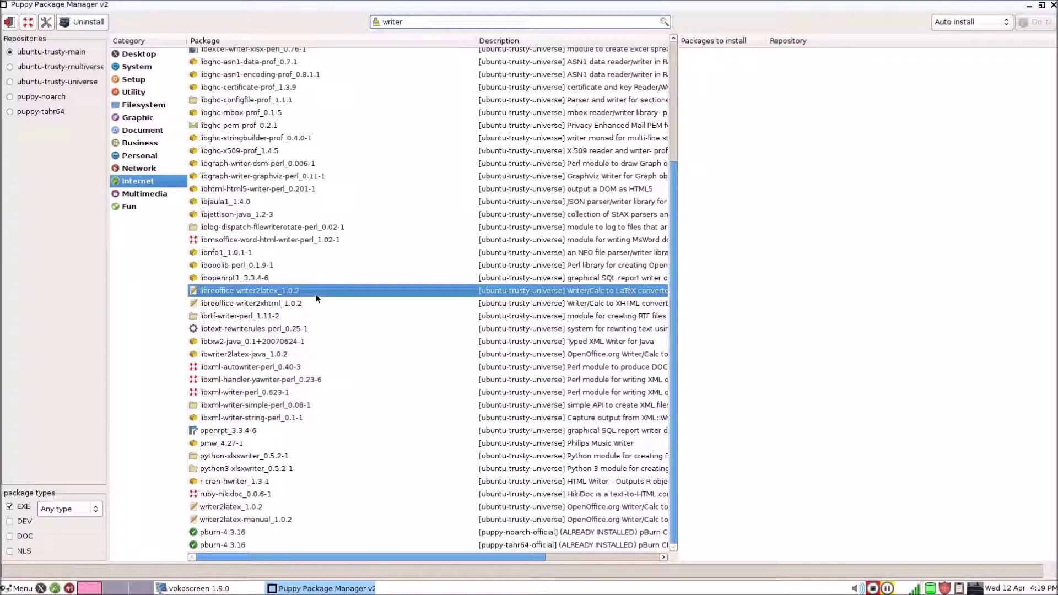
{"action": "mouse_move", "coordinate": [419, 557]}
{"action": "left_mouse_down"}
{"action": "mouse_move", "coordinate": [534, 564]}
{"action": "mouse_move", "coordinate": [419, 558]}
{"action": "left_mouse_up"}
{"action": "left_click", "coordinate": [445, 330]}
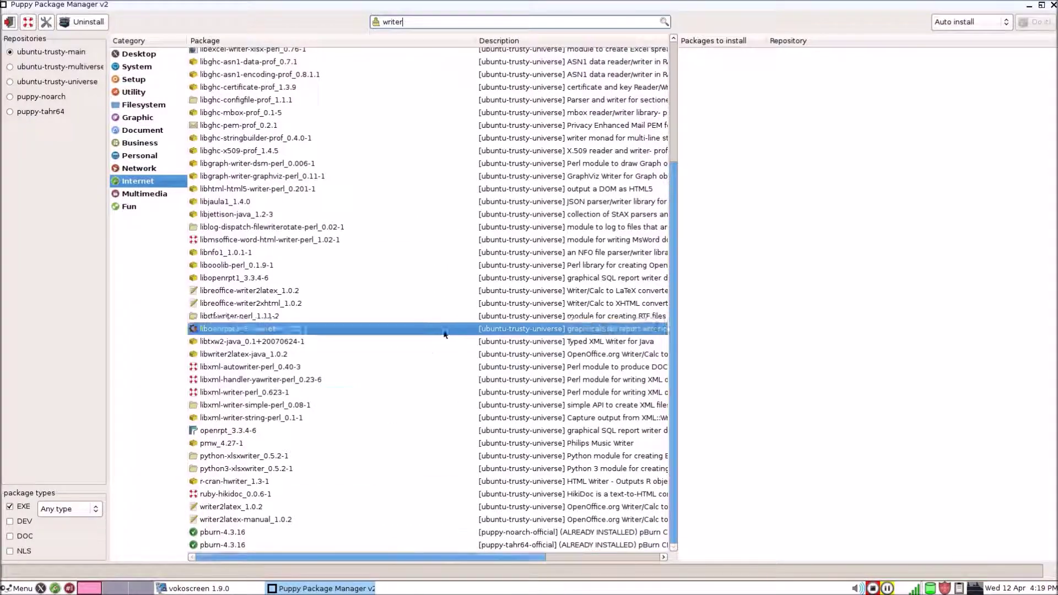
Search the packages for libreoffice and dismiss the version differences notice.
{"action": "left_click_drag", "start_coordinate": [439, 23], "coordinate": [306, 24]}
{"action": "type", "text": "libreoffice"}
{"action": "key", "text": "Return"}
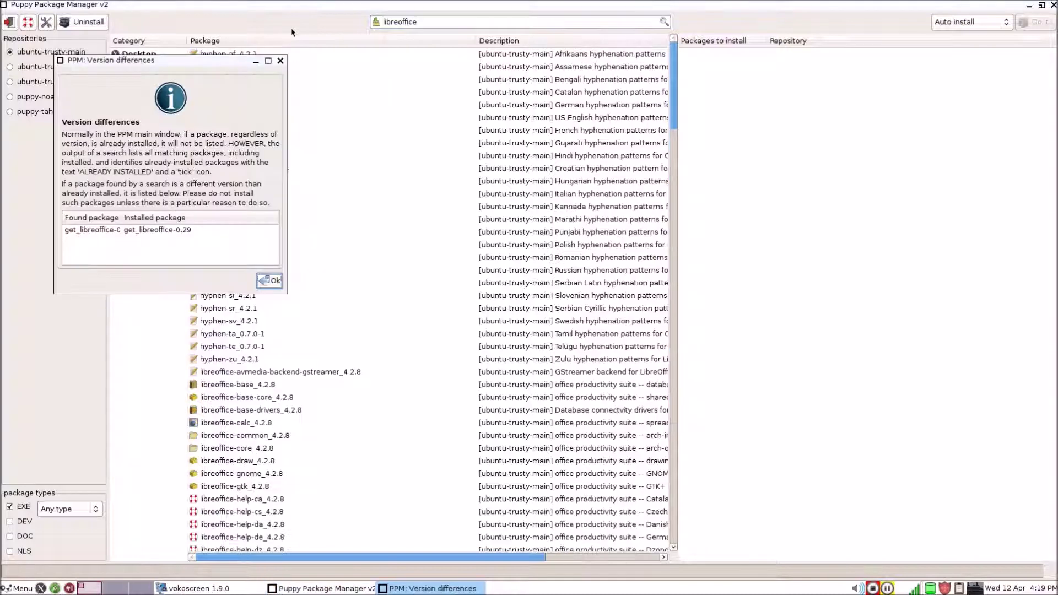
{"action": "left_click", "coordinate": [102, 230]}
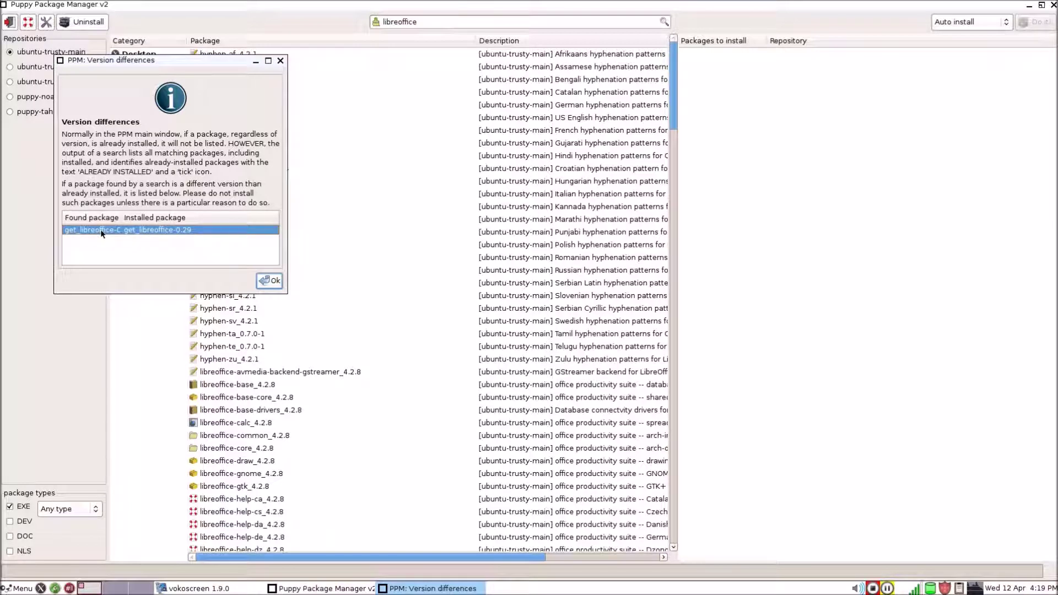
{"action": "left_click", "coordinate": [270, 282]}
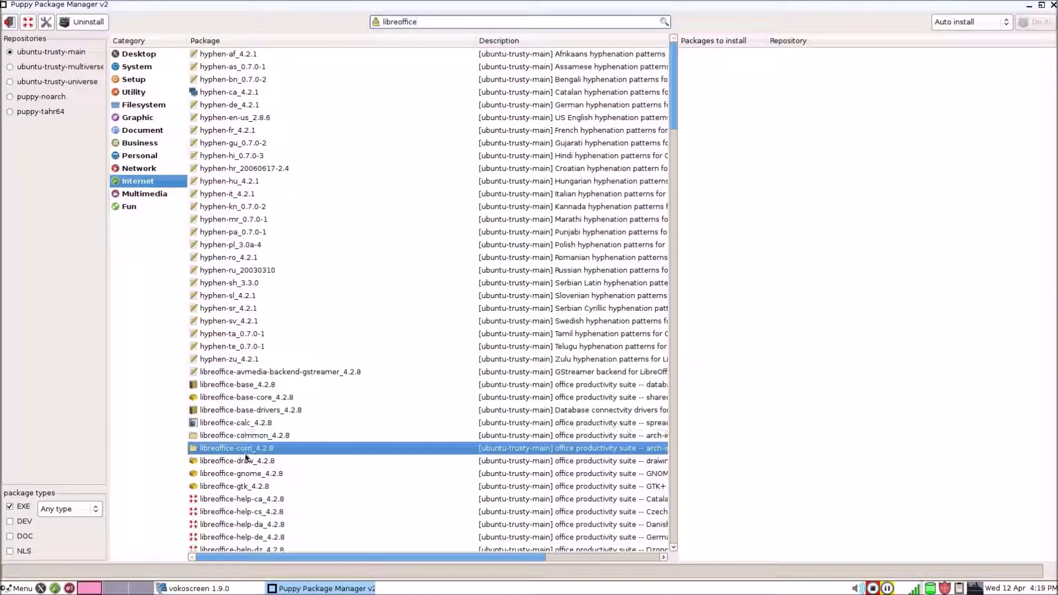
Look through the matching packages for a complete LibreOffice suite and close the package manager.
{"action": "scroll", "coordinate": [246, 457], "scroll_direction": "down", "scroll_amount": 15}
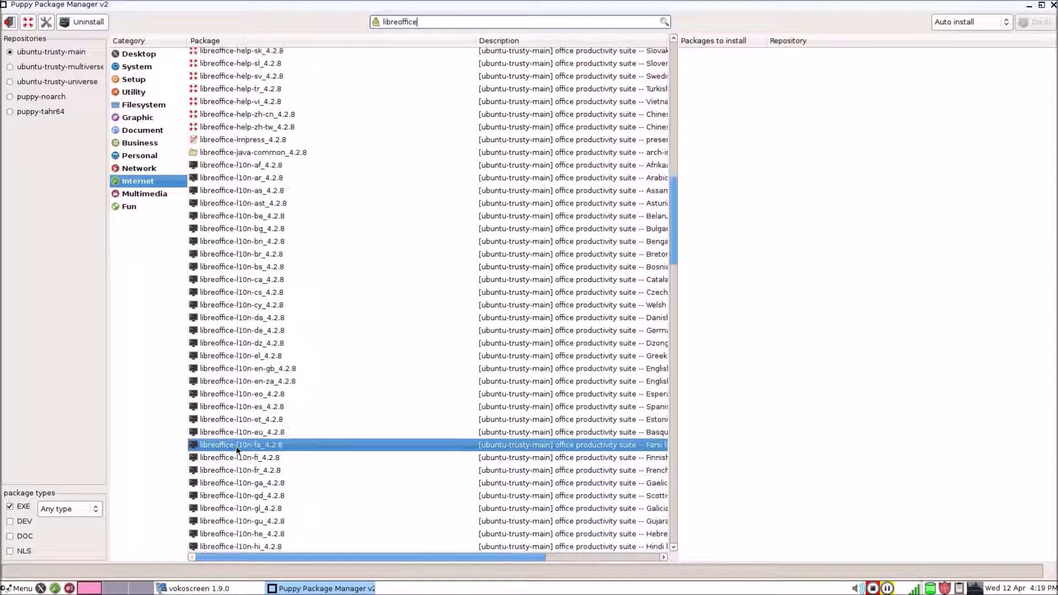
{"action": "scroll", "coordinate": [237, 450], "scroll_direction": "down", "scroll_amount": 17}
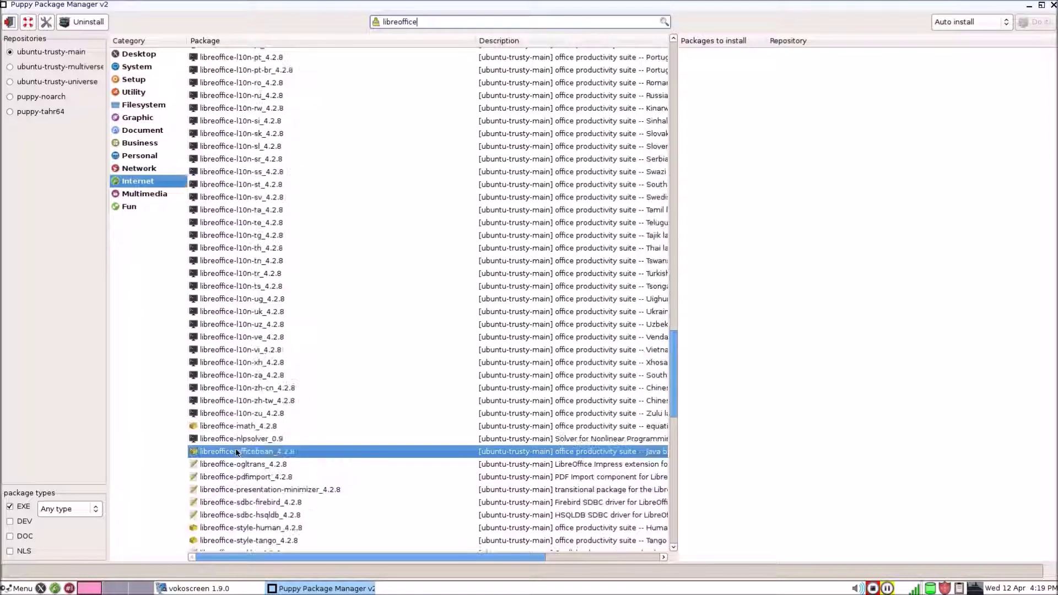
{"action": "scroll", "coordinate": [237, 452], "scroll_direction": "down", "scroll_amount": 8}
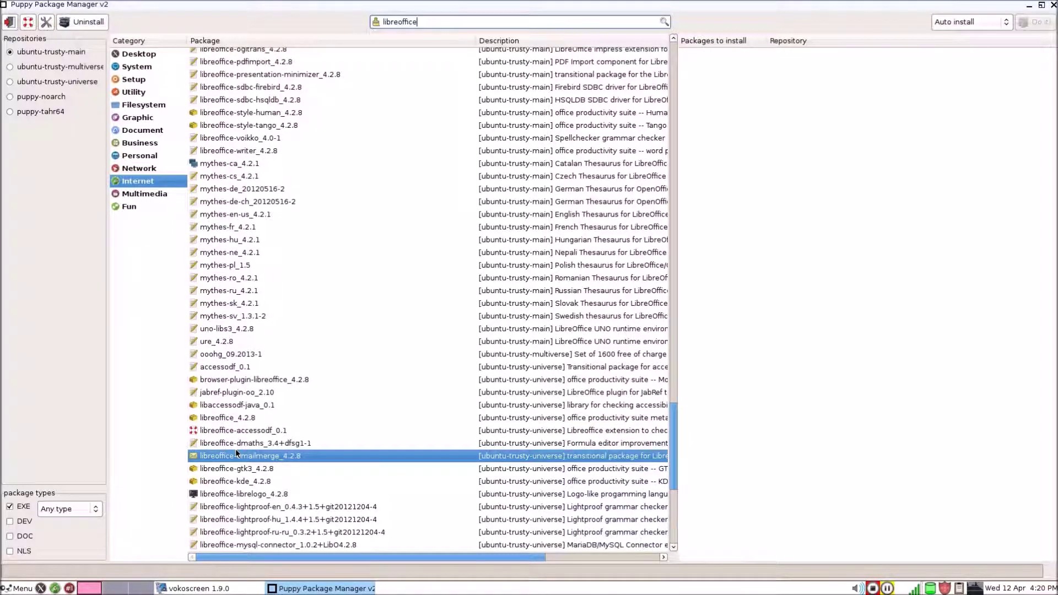
{"action": "scroll", "coordinate": [237, 453], "scroll_direction": "down", "scroll_amount": 6}
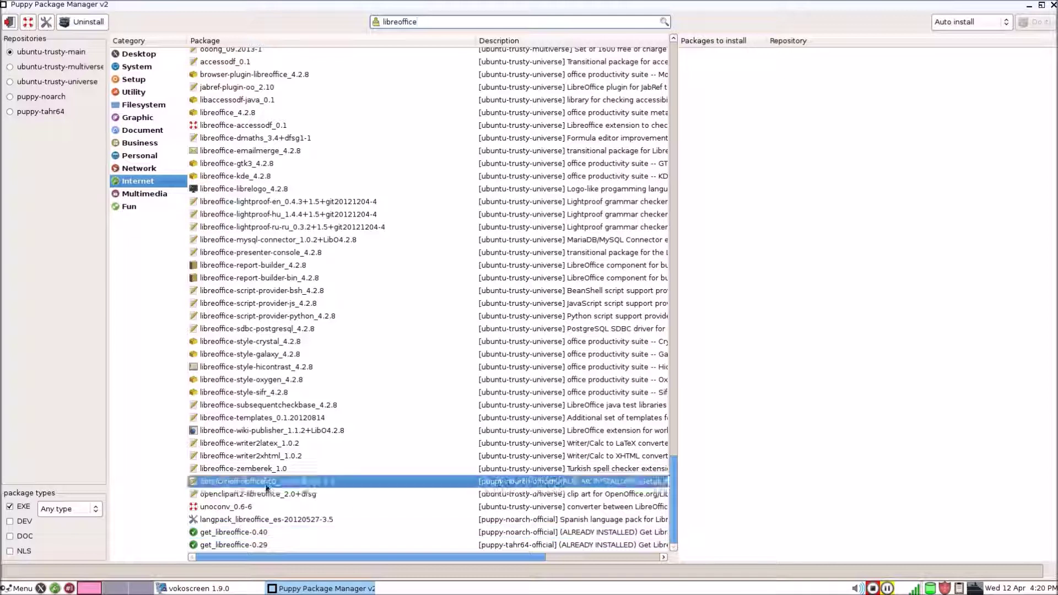
{"action": "left_click", "coordinate": [1054, 5]}
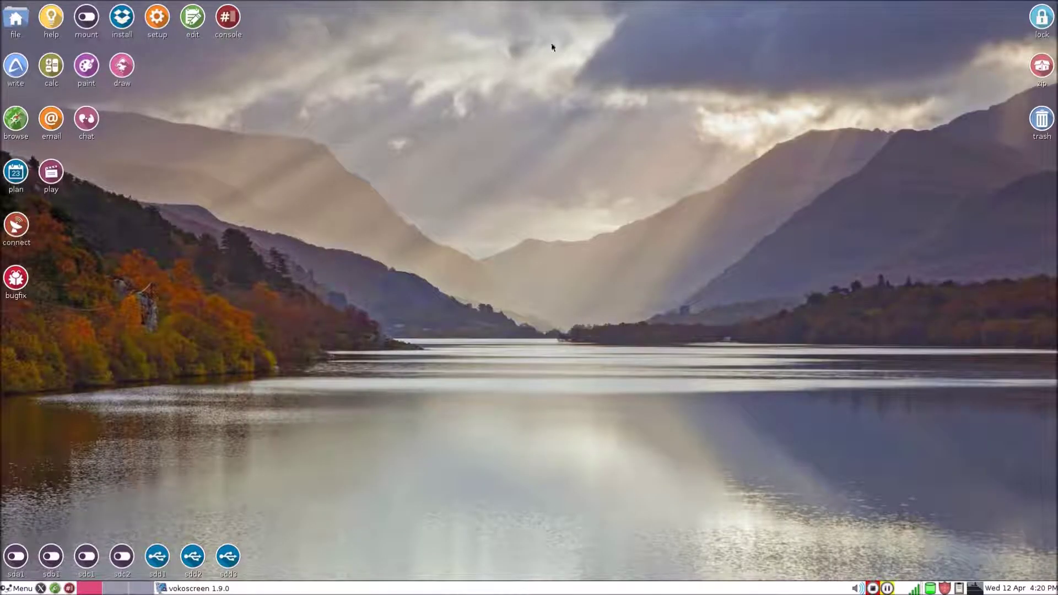
Open the write application from the desktop and maximize its window, trying it restored and moved in between.
{"action": "left_click", "coordinate": [20, 66]}
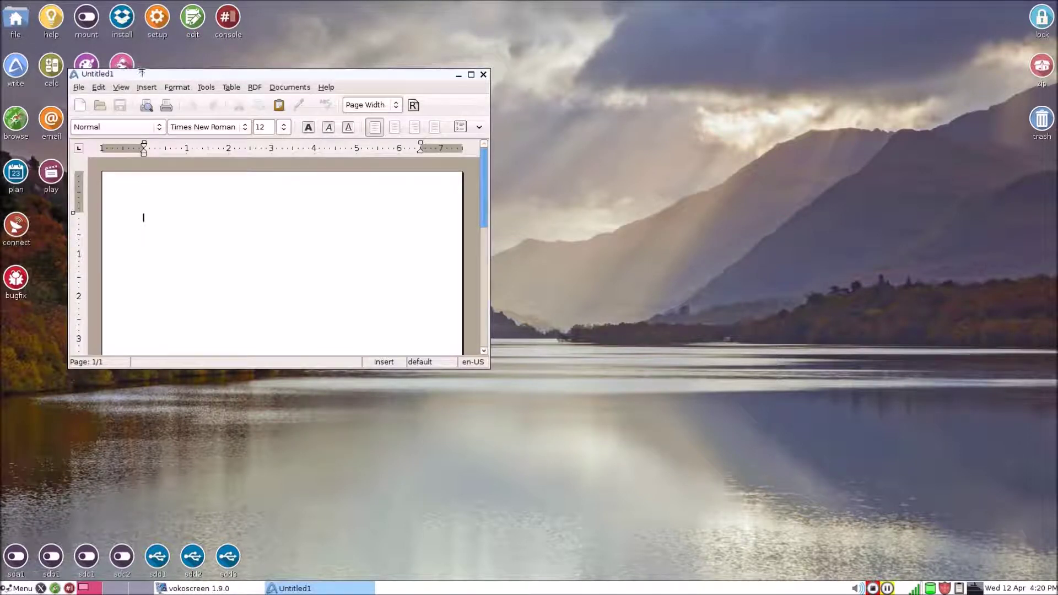
{"action": "double_click", "coordinate": [273, 69]}
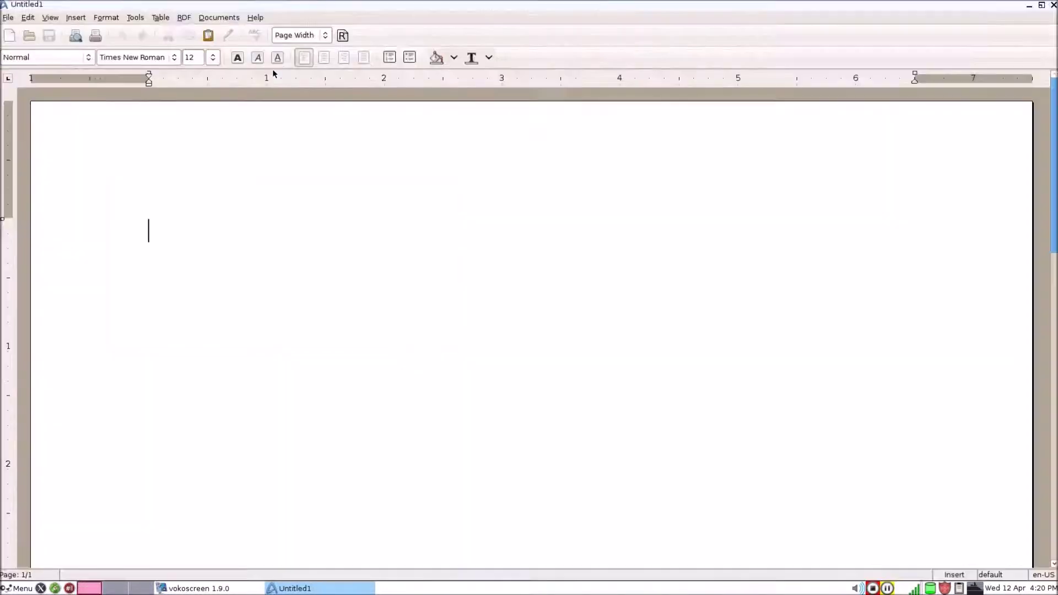
{"action": "double_click", "coordinate": [338, 6]}
{"action": "left_click_drag", "start_coordinate": [264, 72], "coordinate": [460, 186]}
{"action": "double_click", "coordinate": [461, 186]}
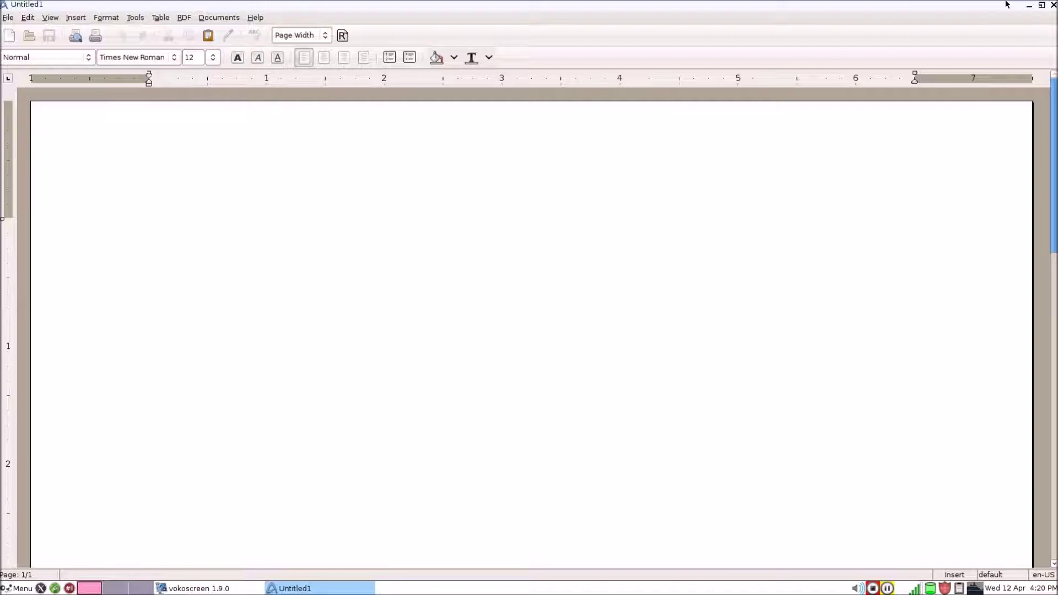
Enter a line of random test text in the blank document, clear it and close the document without saving.
{"action": "type", "text": "rfdsfdsfdsfdsfdsfd"}
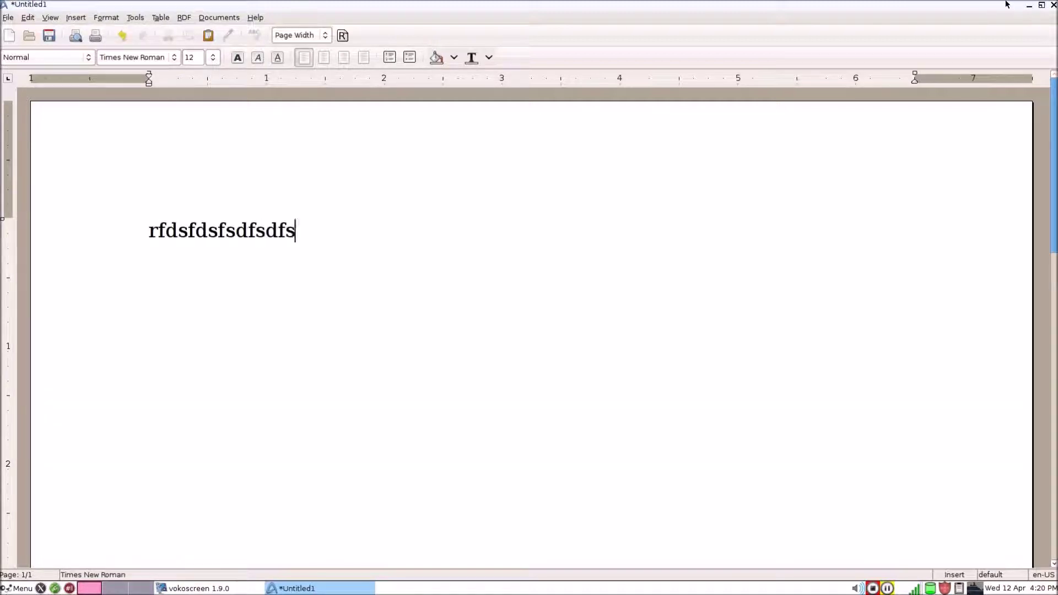
{"action": "key", "text": "ctrl+a"}
{"action": "key", "text": "BackSpace"}
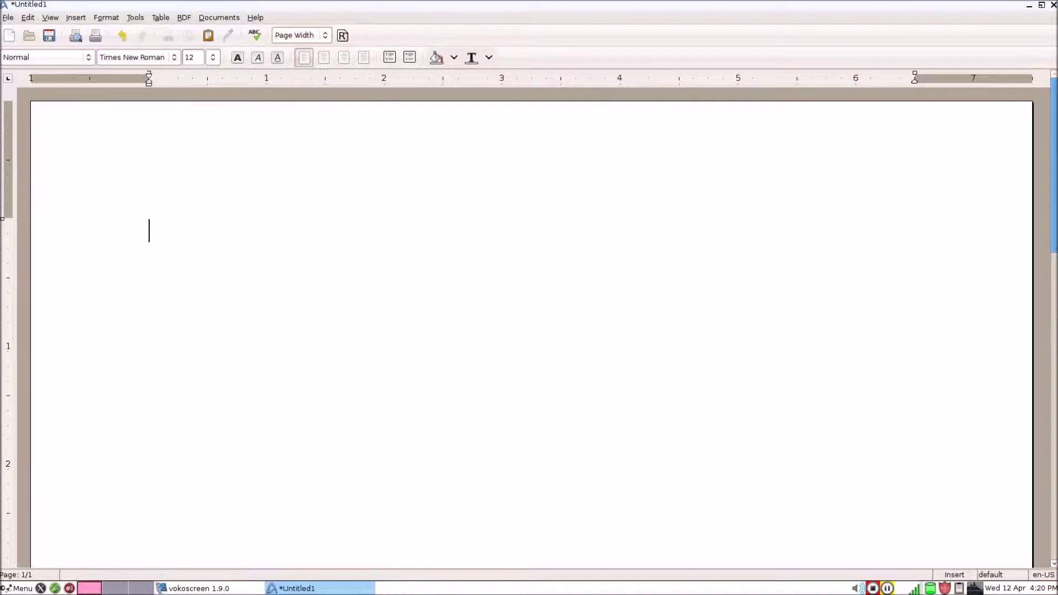
{"action": "left_click", "coordinate": [1054, 5]}
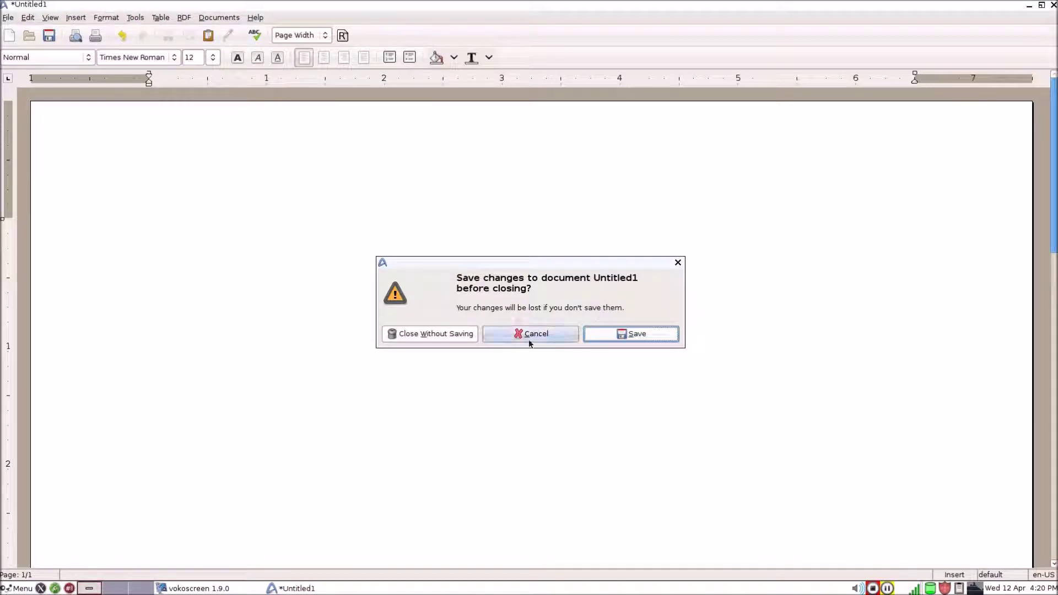
{"action": "left_click", "coordinate": [433, 339]}
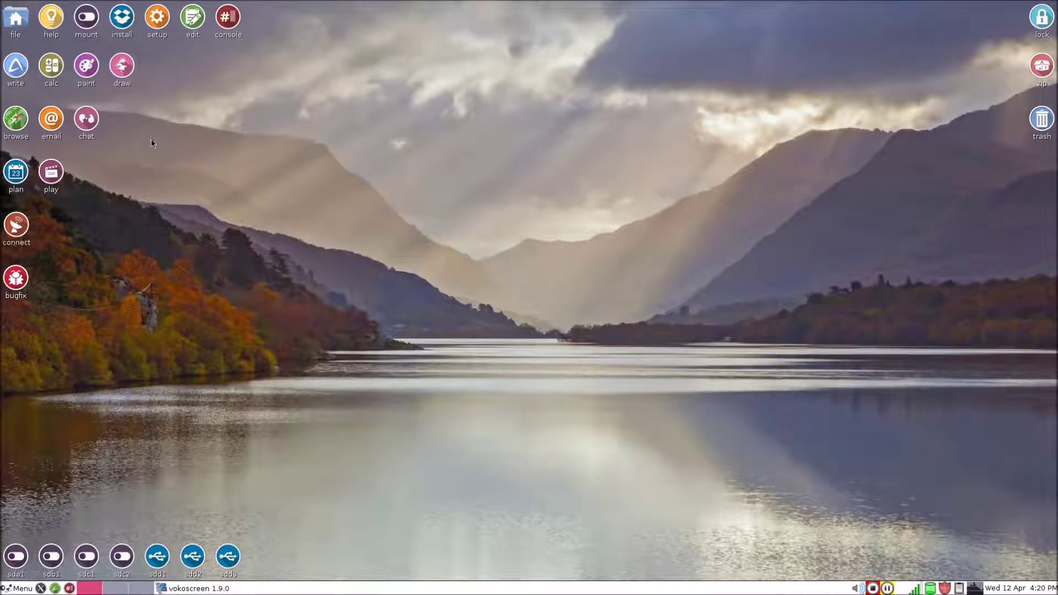
Show the home folder in the file manager and a console window, closing each one after viewing it.
{"action": "left_click", "coordinate": [24, 28]}
{"action": "left_click_drag", "start_coordinate": [322, 177], "coordinate": [393, 270]}
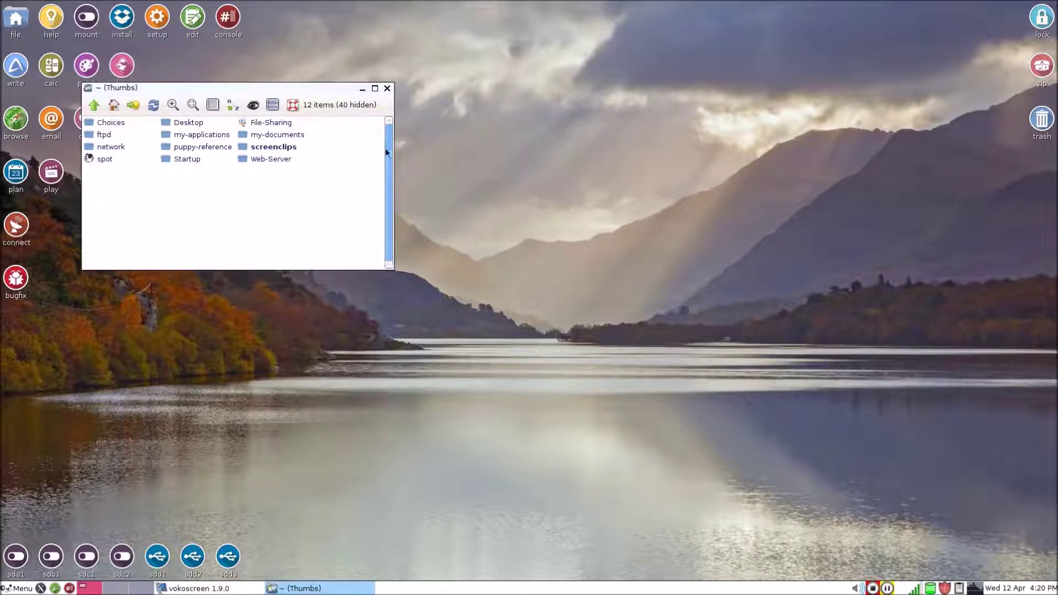
{"action": "left_click", "coordinate": [387, 88]}
{"action": "left_click", "coordinate": [226, 18]}
{"action": "left_click_drag", "start_coordinate": [346, 101], "coordinate": [609, 82]}
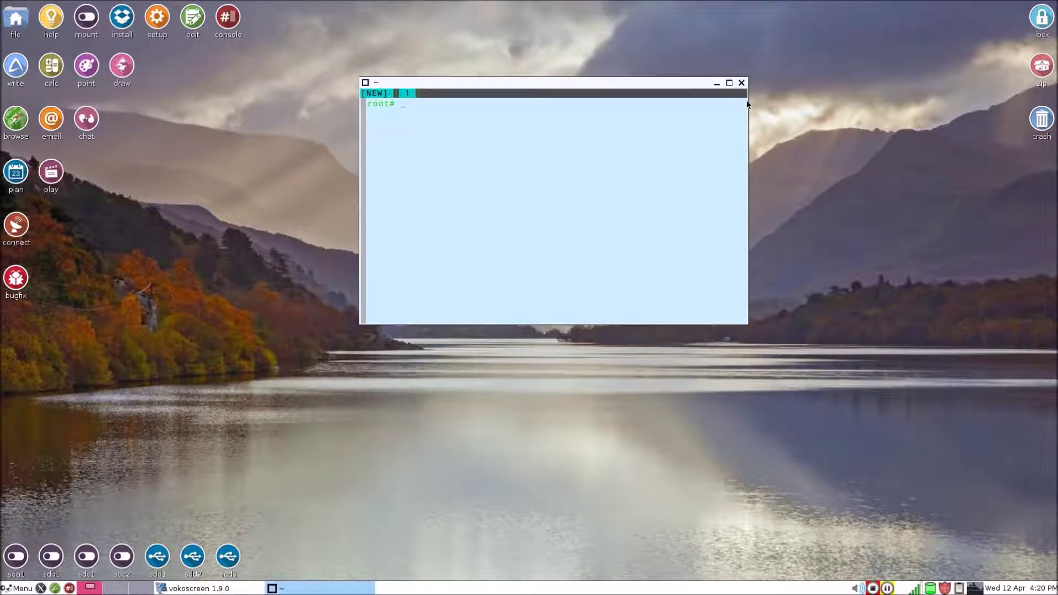
{"action": "left_click", "coordinate": [741, 83]}
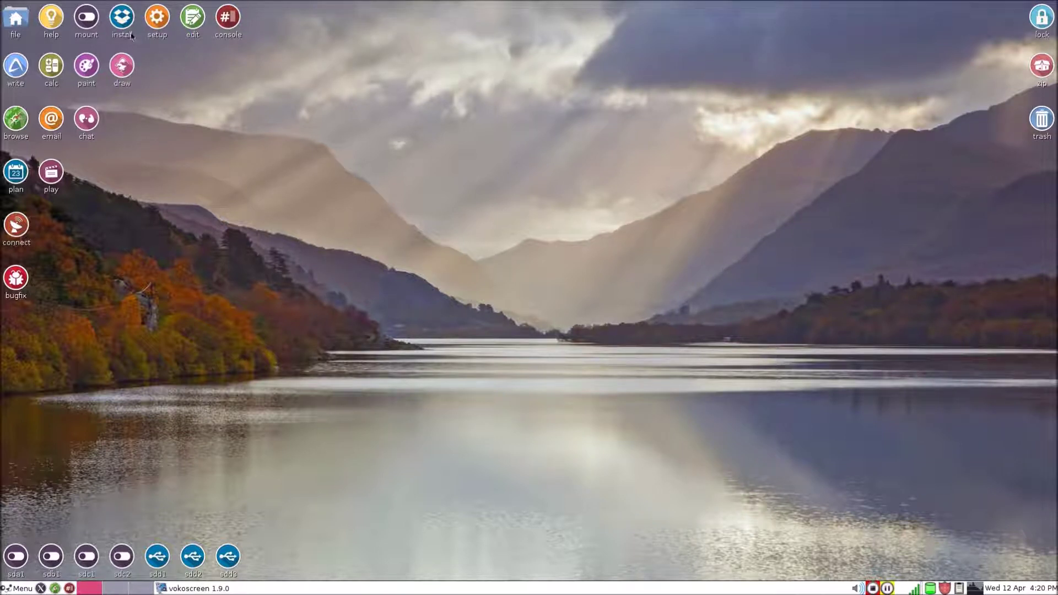
Open the Sound wizard from Puppy Setup, play the test sound and stop it.
{"action": "left_click", "coordinate": [159, 16]}
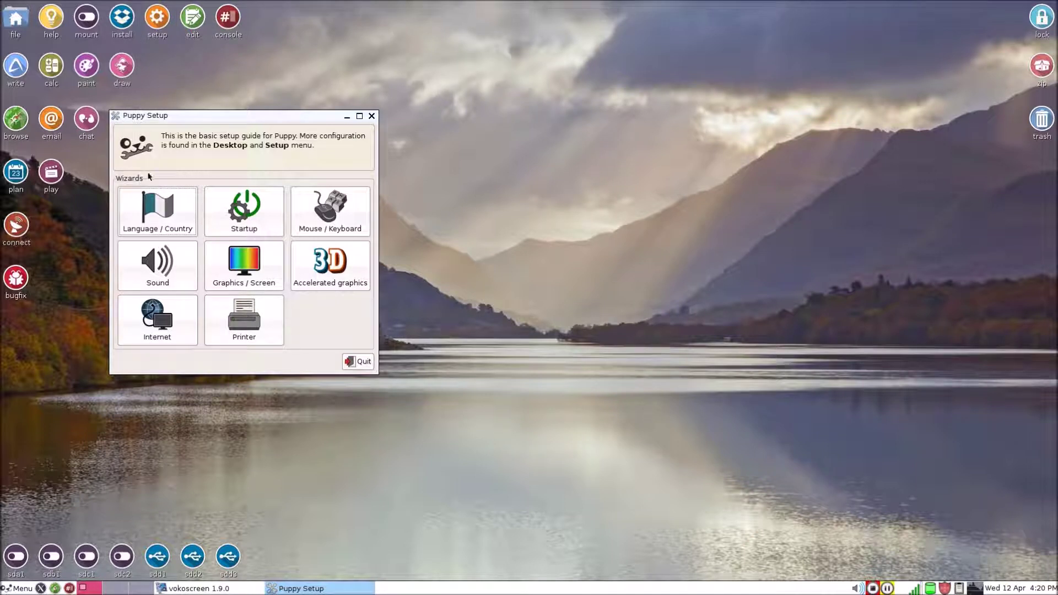
{"action": "left_click", "coordinate": [158, 258]}
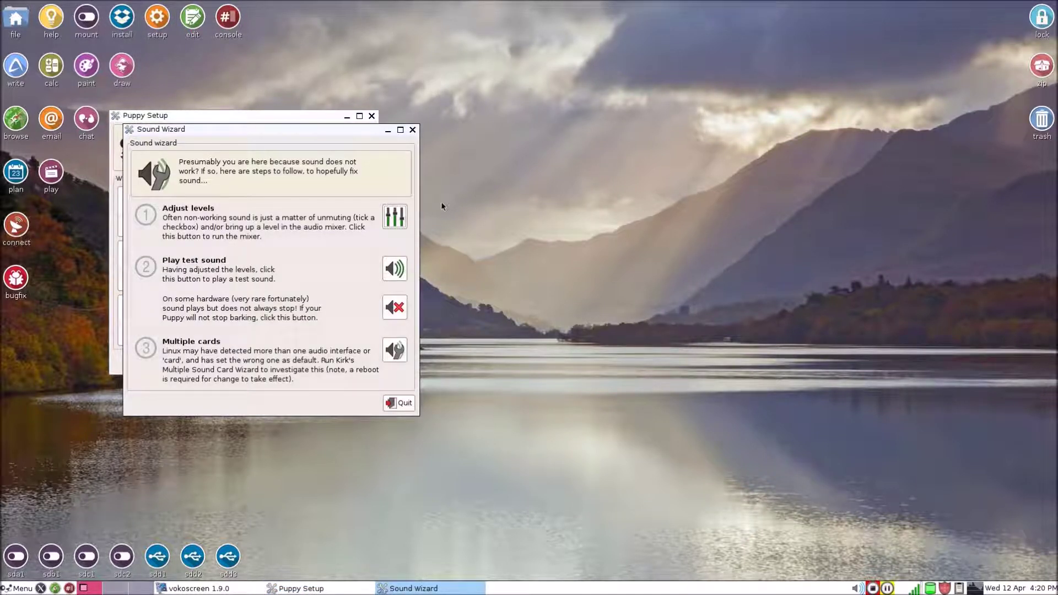
{"action": "left_click", "coordinate": [393, 275]}
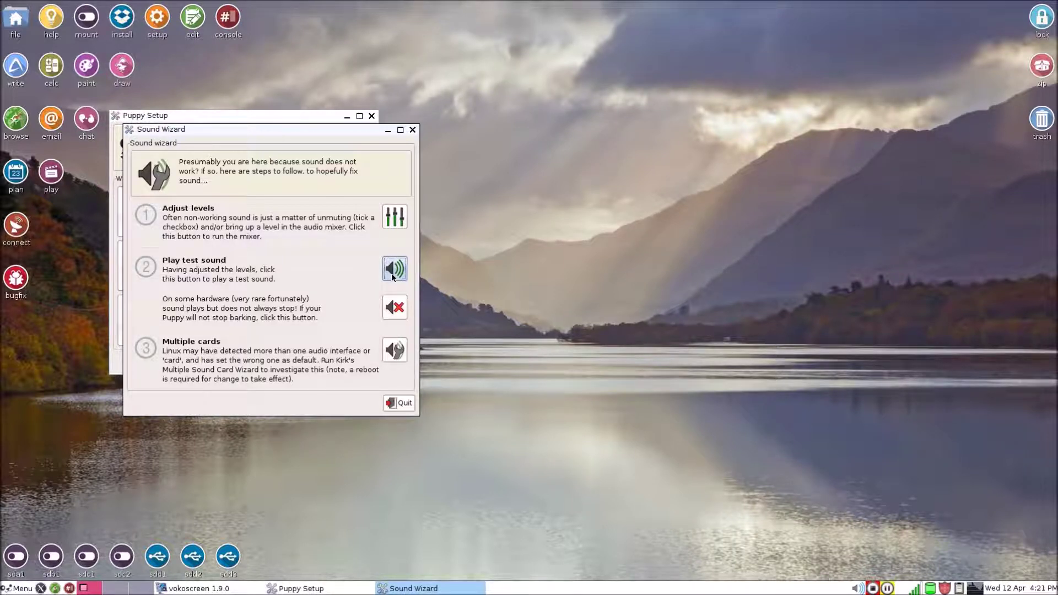
{"action": "left_click", "coordinate": [395, 307]}
Turn off the Headphone channel in the audio mixer, look through the remaining mixer controls and close it.
{"action": "left_click", "coordinate": [390, 226]}
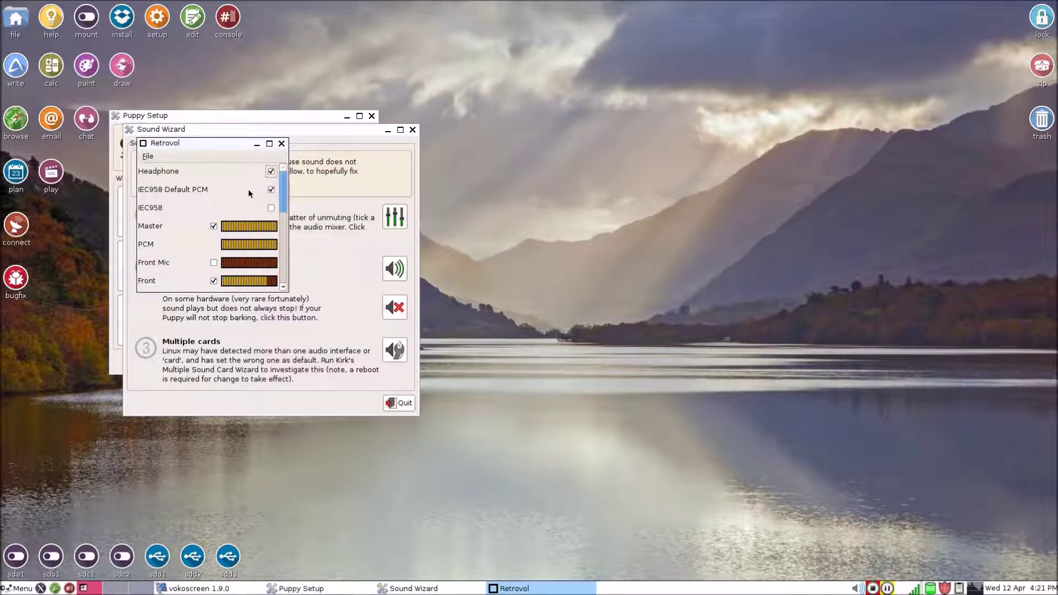
{"action": "left_click", "coordinate": [271, 172]}
{"action": "scroll", "coordinate": [285, 211], "scroll_direction": "down", "scroll_amount": 3}
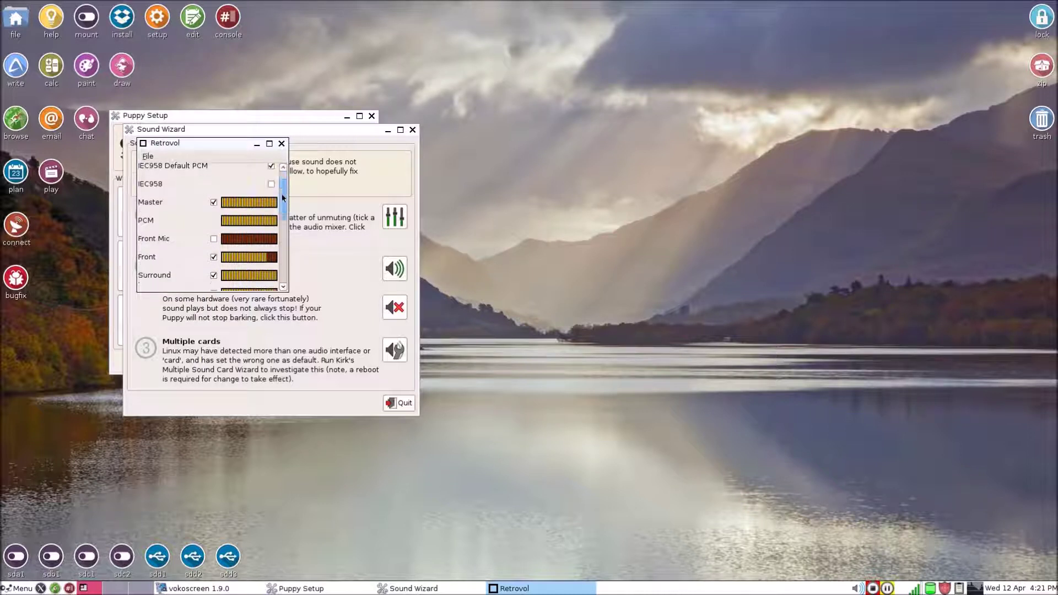
{"action": "left_click_drag", "start_coordinate": [284, 212], "coordinate": [282, 263]}
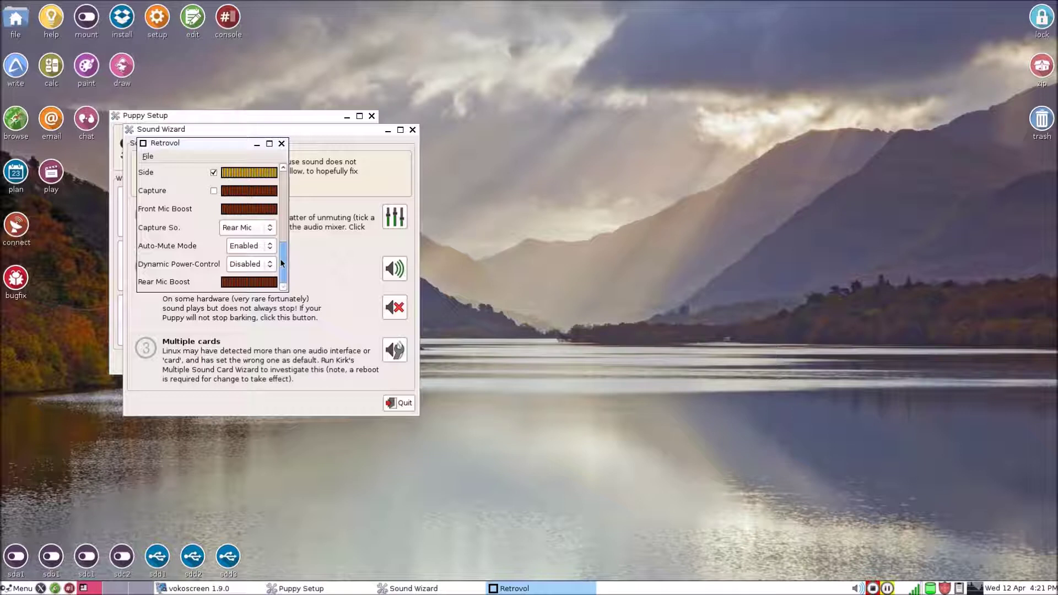
{"action": "left_click_drag", "start_coordinate": [281, 263], "coordinate": [285, 150]}
{"action": "left_click", "coordinate": [282, 144]}
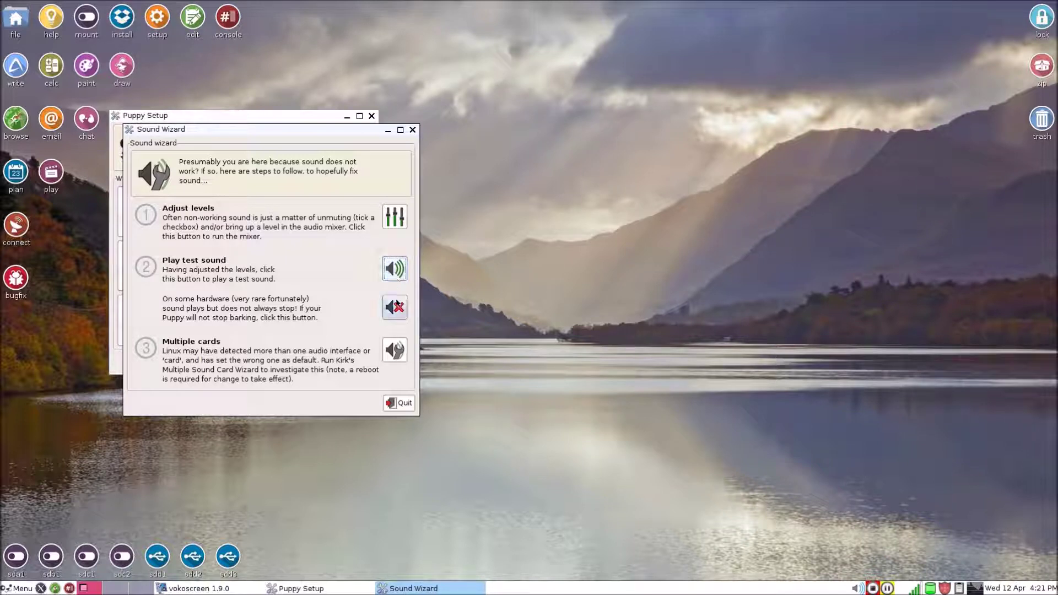
Turn off IEC958 Default PCM and turn on IEC958 in the audio mixer, closing the mixer when done.
{"action": "left_click", "coordinate": [395, 218]}
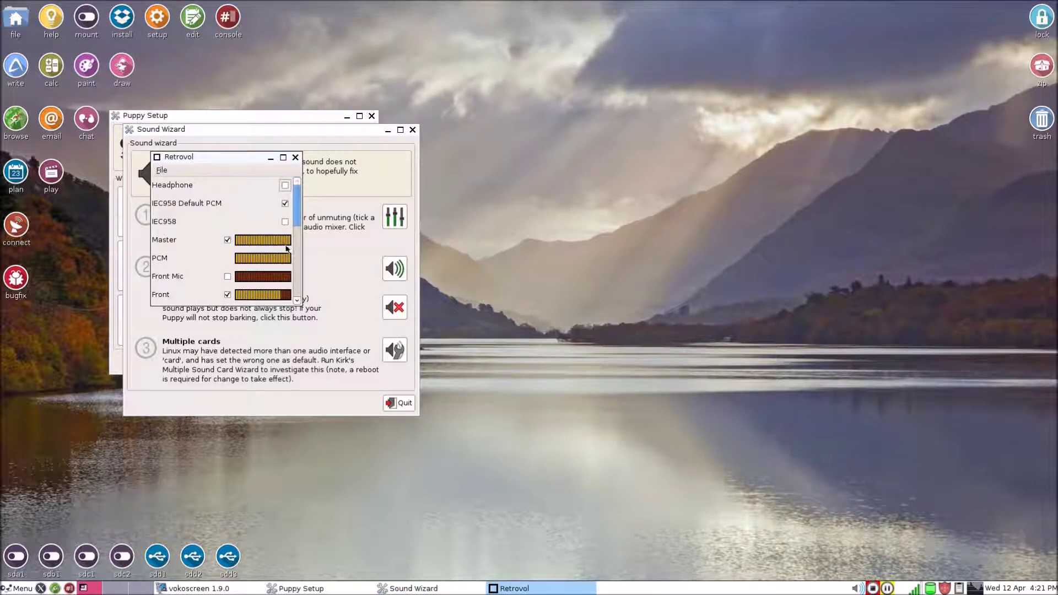
{"action": "left_click", "coordinate": [284, 204]}
{"action": "left_click", "coordinate": [285, 221]}
{"action": "left_click", "coordinate": [295, 157]}
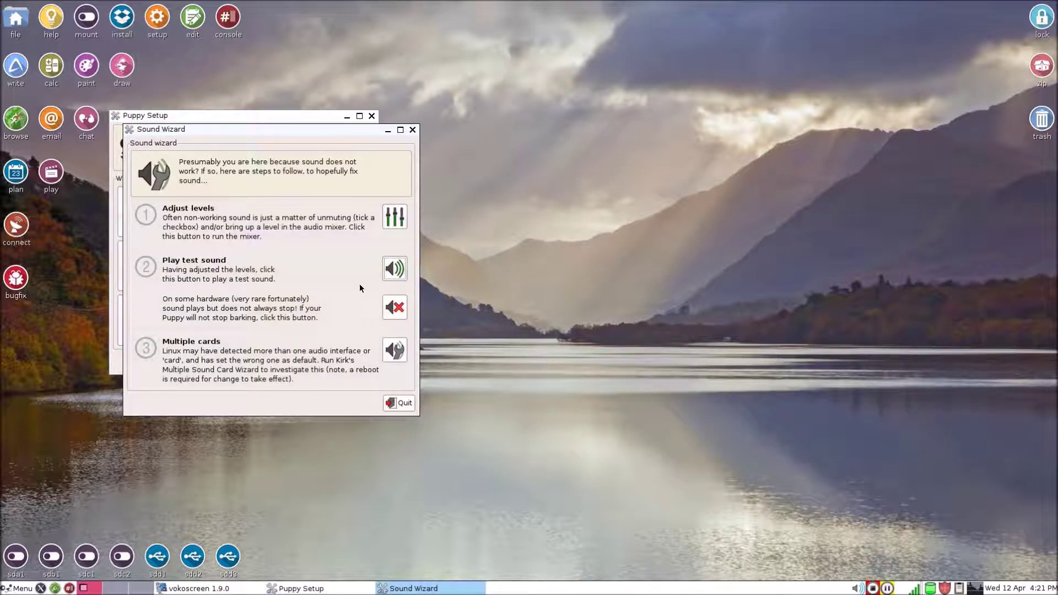
Stop any test sound, close the Sound wizard and move the Puppy Setup window to the middle of the desktop.
{"action": "left_click", "coordinate": [394, 307]}
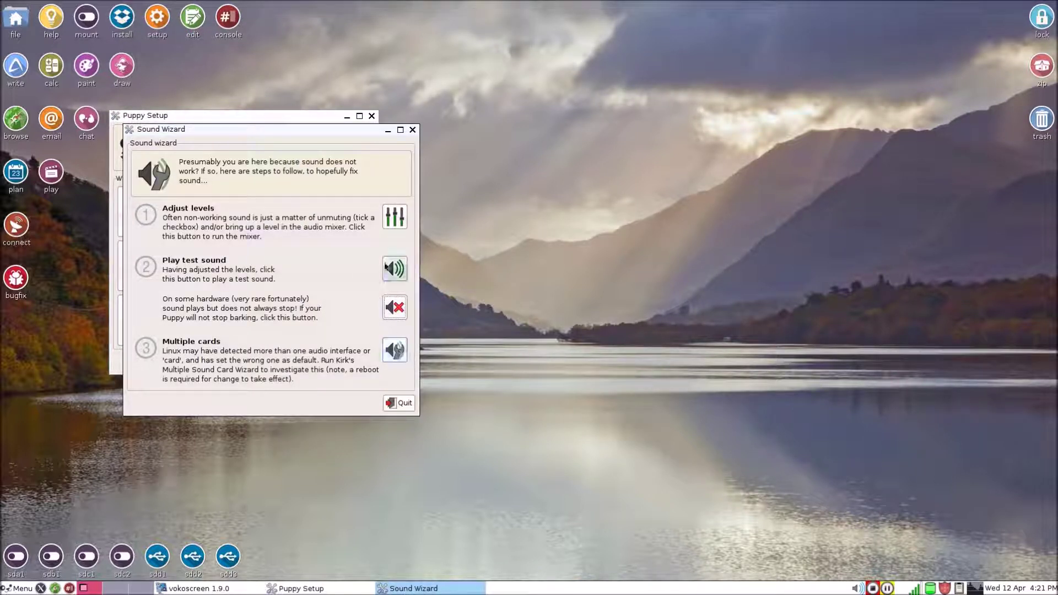
{"action": "left_click", "coordinate": [413, 130]}
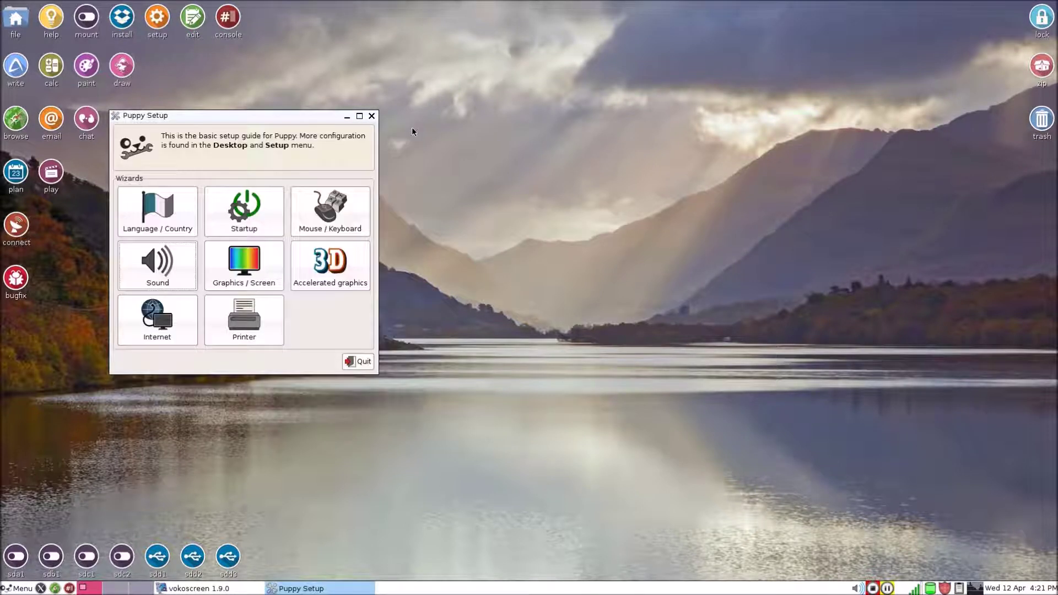
{"action": "left_click_drag", "start_coordinate": [303, 117], "coordinate": [570, 144]}
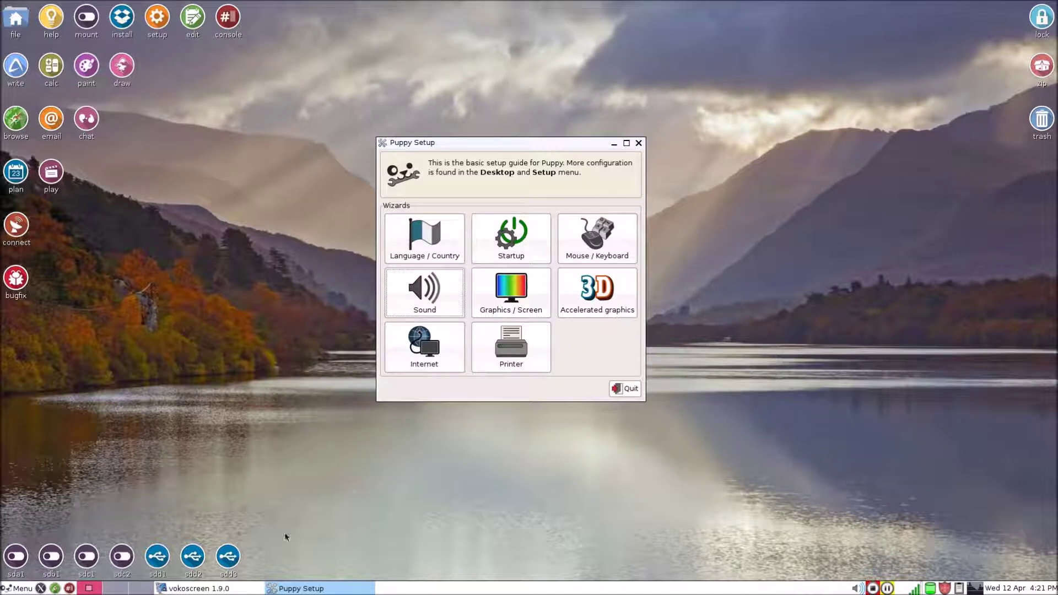
Bring up the vokoscreen recorder window briefly and minimize it again.
{"action": "left_click", "coordinate": [209, 590]}
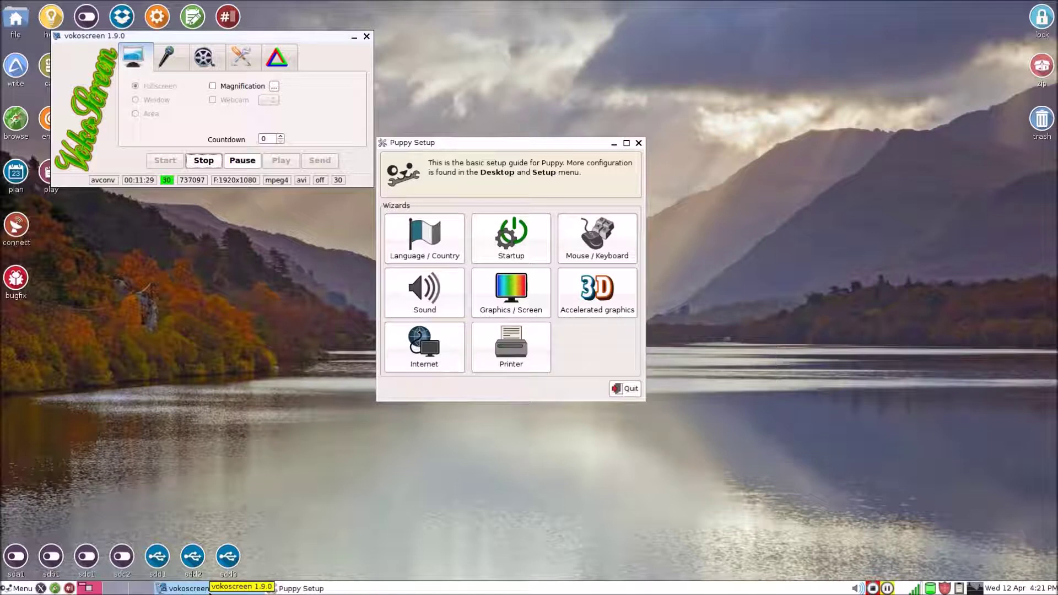
{"action": "left_click", "coordinate": [210, 590]}
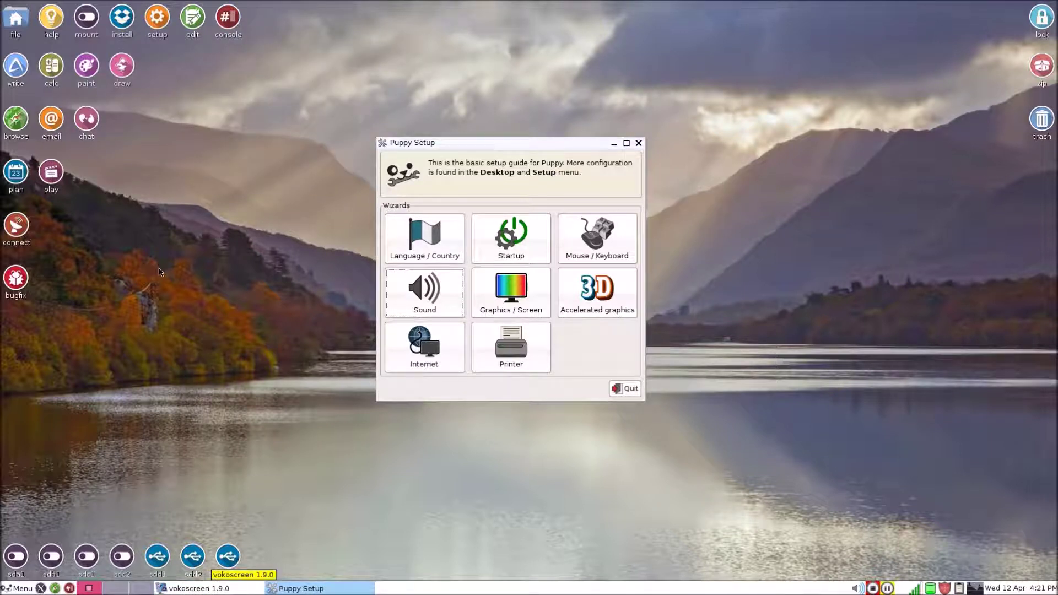
Open the Sylpheed email client, create its mailbox at the default location /root/Mail and cancel the new account setup.
{"action": "left_click", "coordinate": [51, 116]}
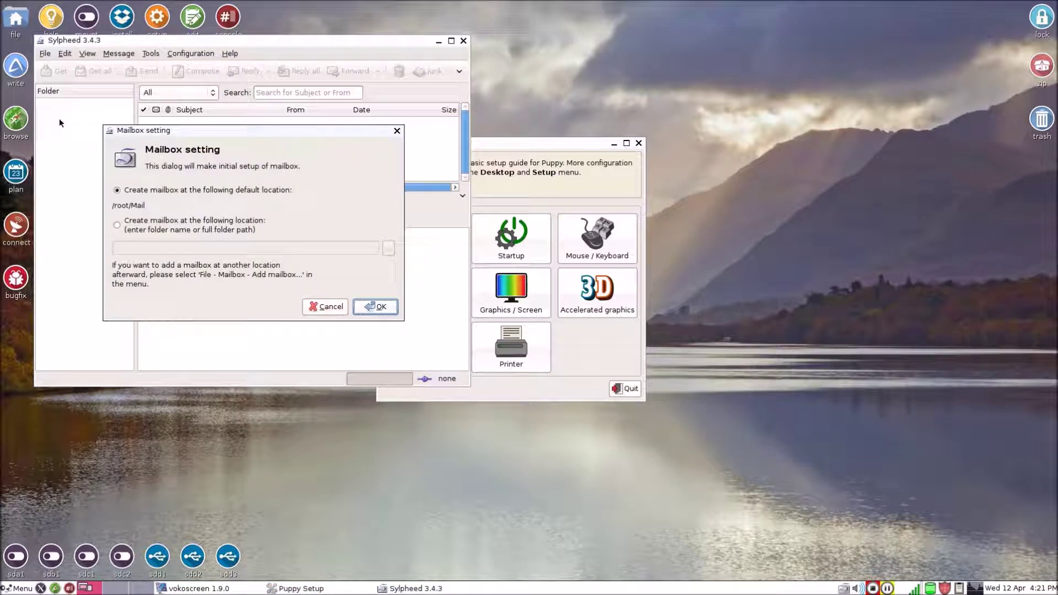
{"action": "left_click", "coordinate": [375, 306]}
{"action": "left_click", "coordinate": [373, 335]}
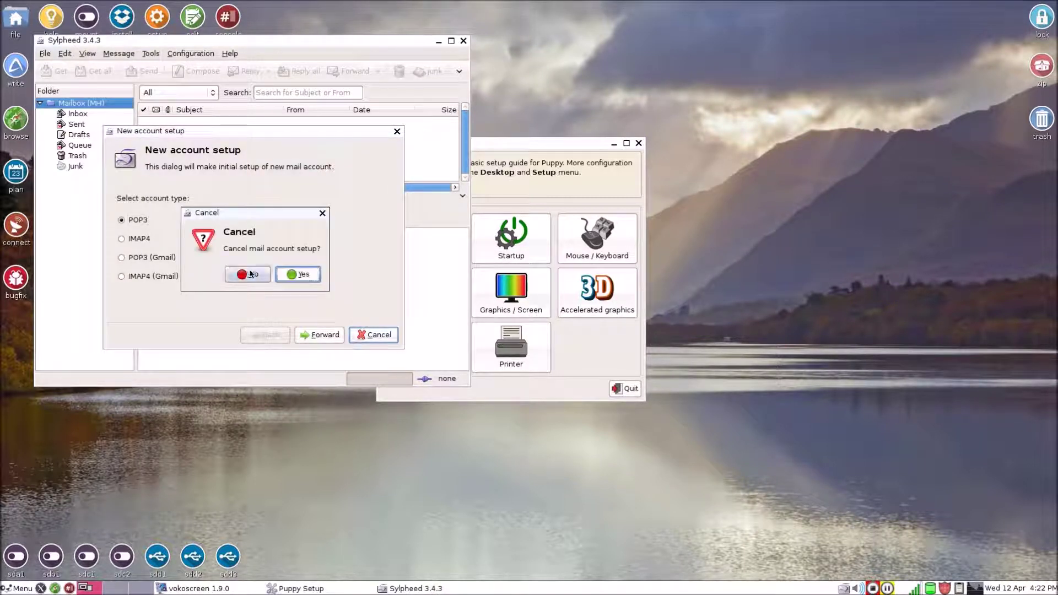
{"action": "left_click", "coordinate": [298, 274]}
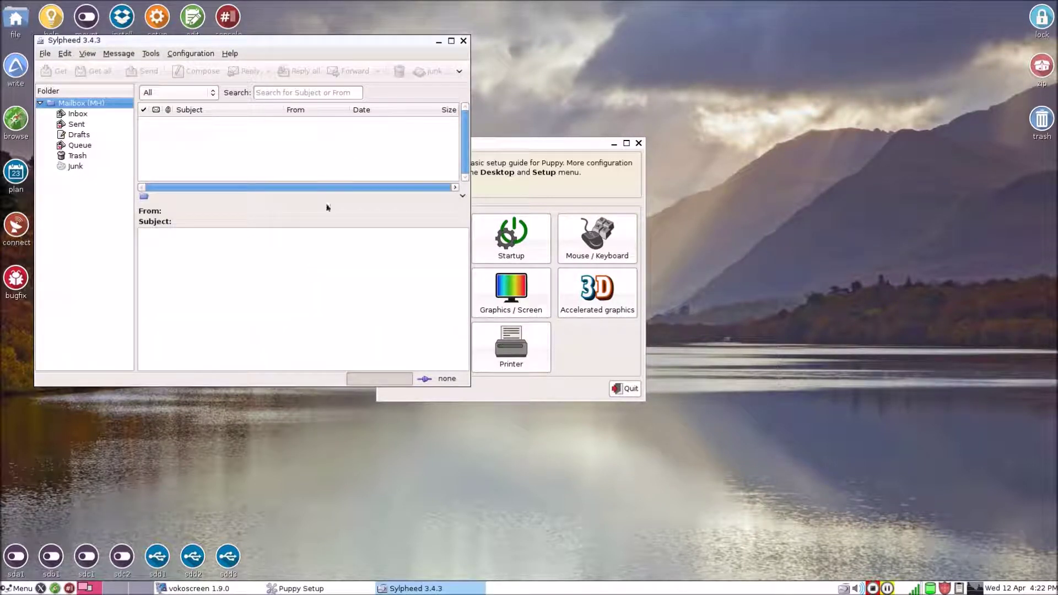
Close the email client and Puppy Setup, and bring up the vokoscreen recorder window.
{"action": "left_click", "coordinate": [462, 42]}
{"action": "left_click", "coordinate": [639, 143]}
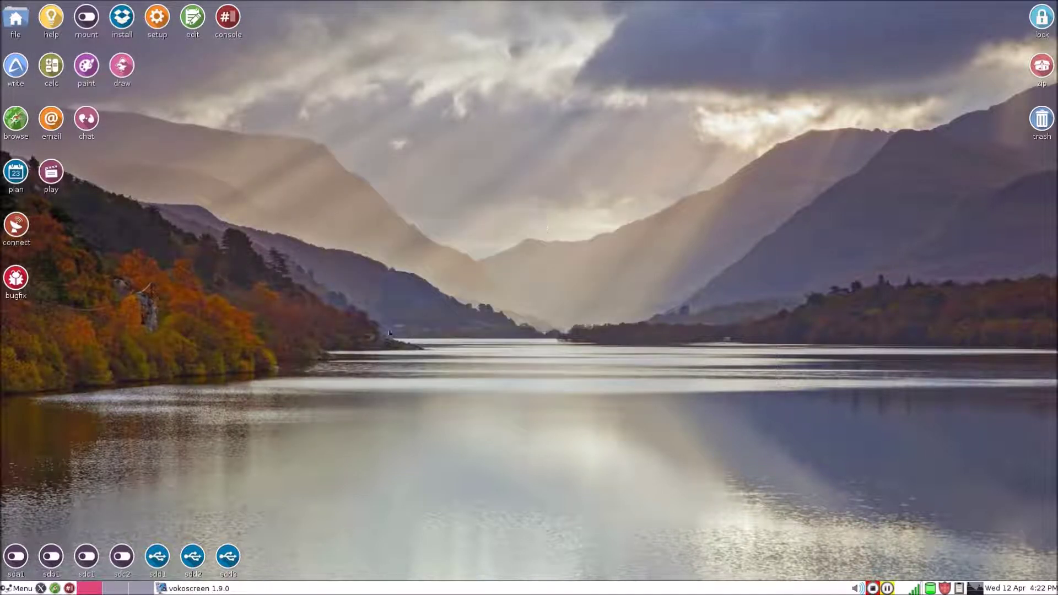
{"action": "left_click", "coordinate": [243, 588]}
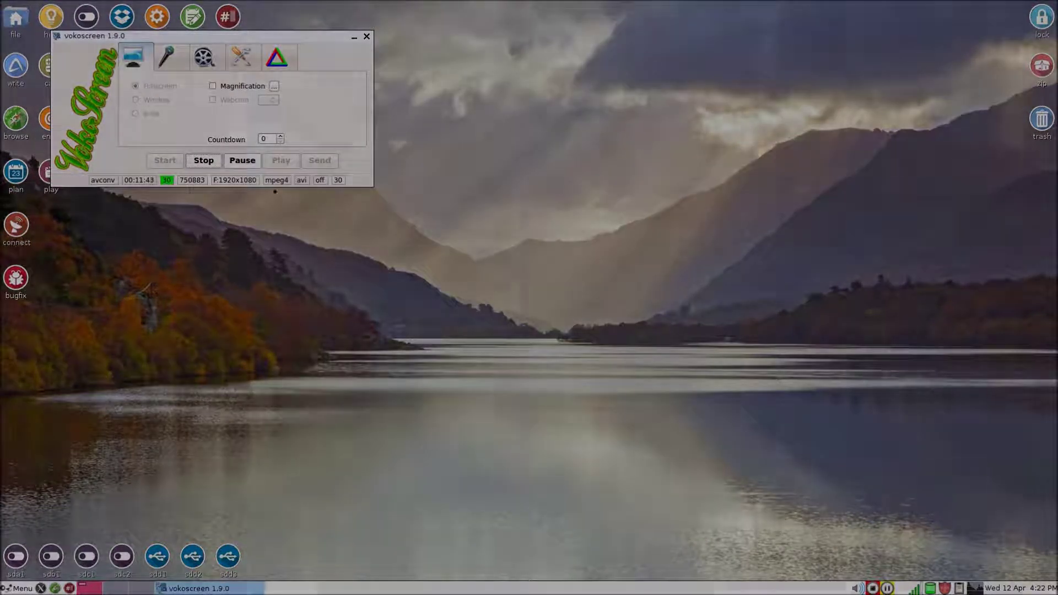